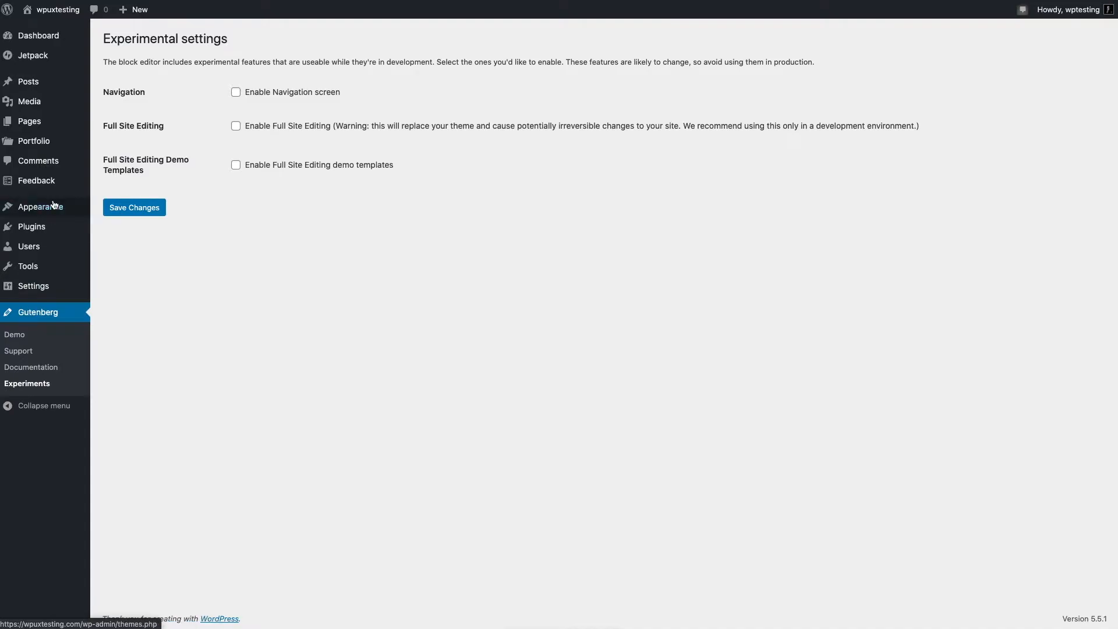
Open the Widgets screen, then collapse and re-expand the Footer #1 block area.
mouse_move(54, 208)
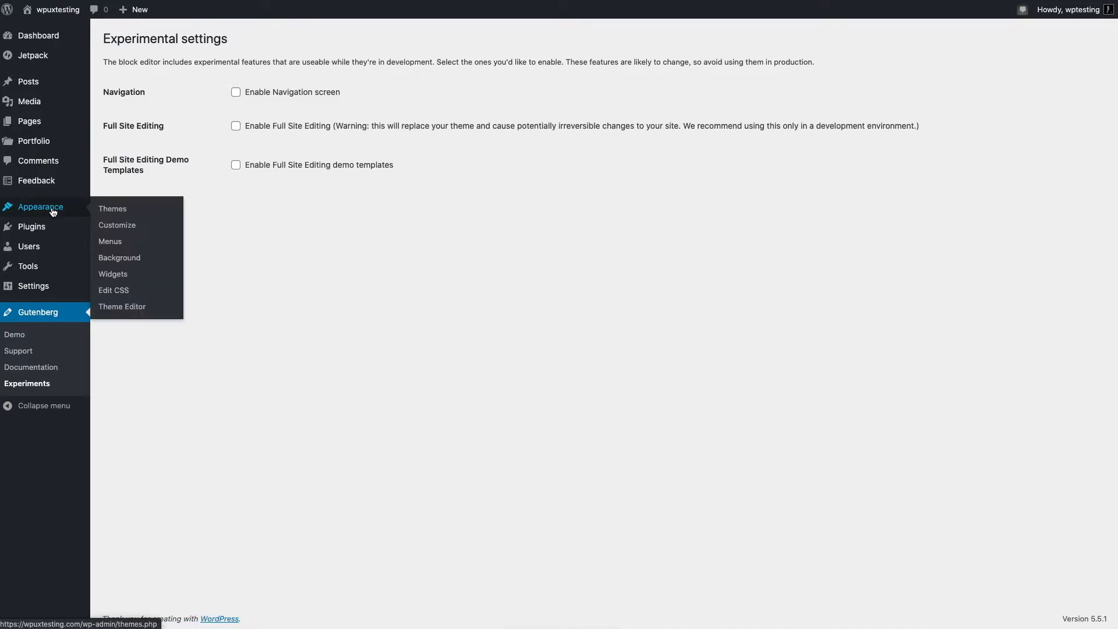
left_click(114, 276)
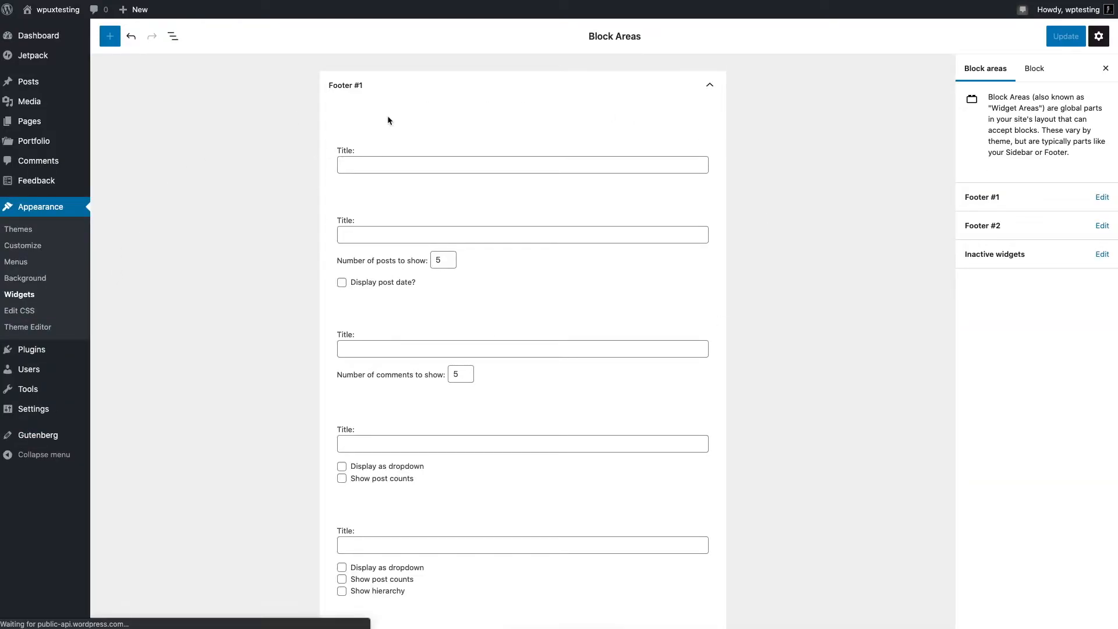
left_click(472, 88)
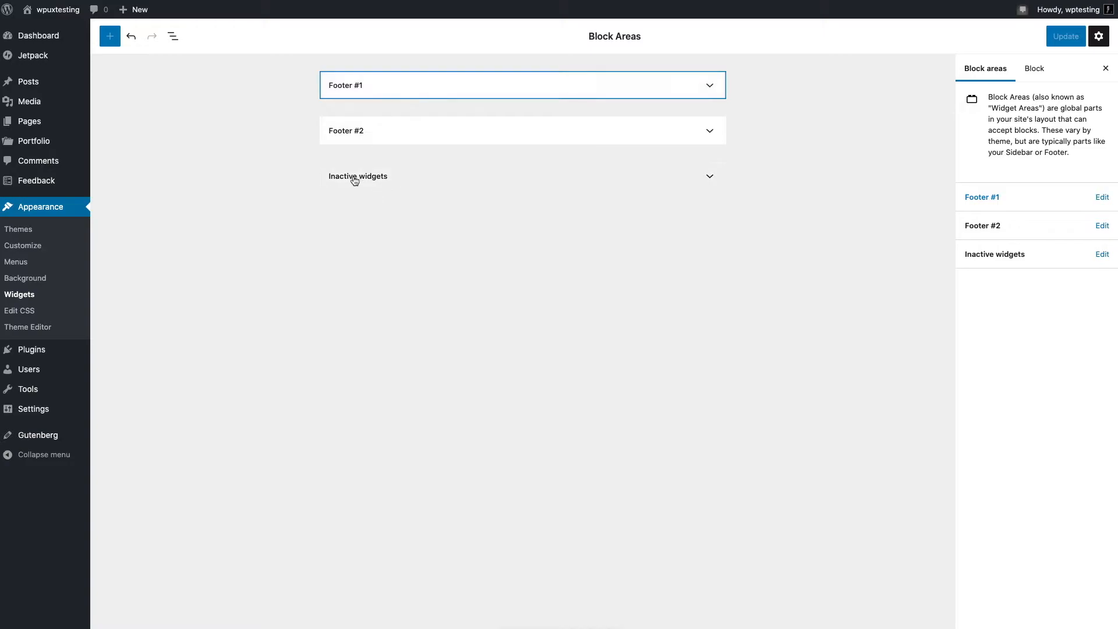
left_click(387, 85)
Expand the Footer #2 block area and move the Meta widget into it from the end of Footer #1.
scroll(411, 379, "down", 3)
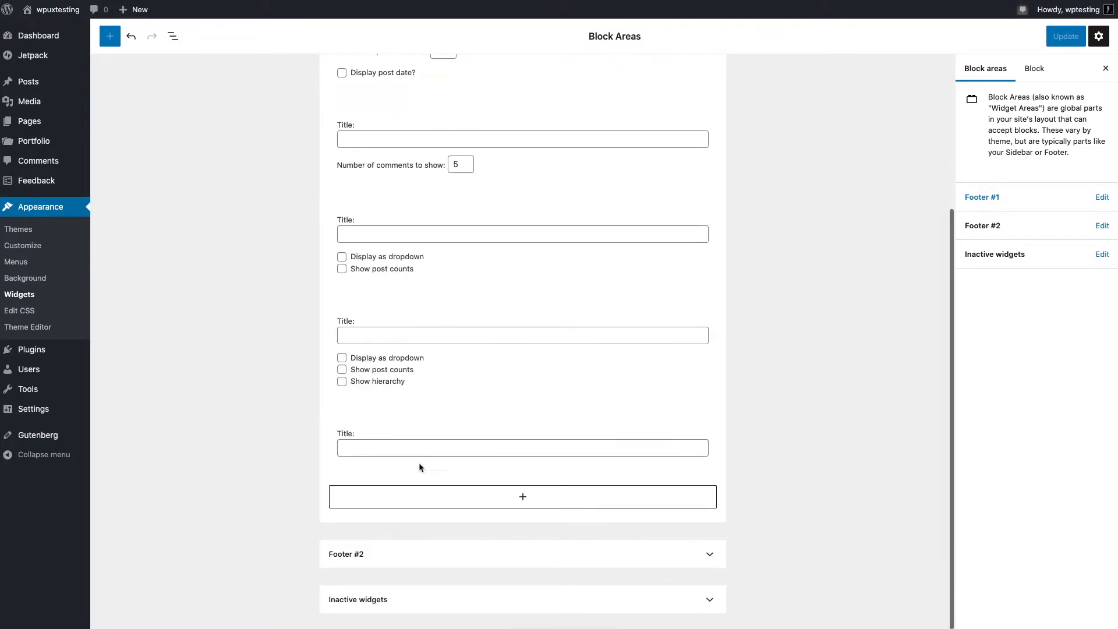
left_click(421, 558)
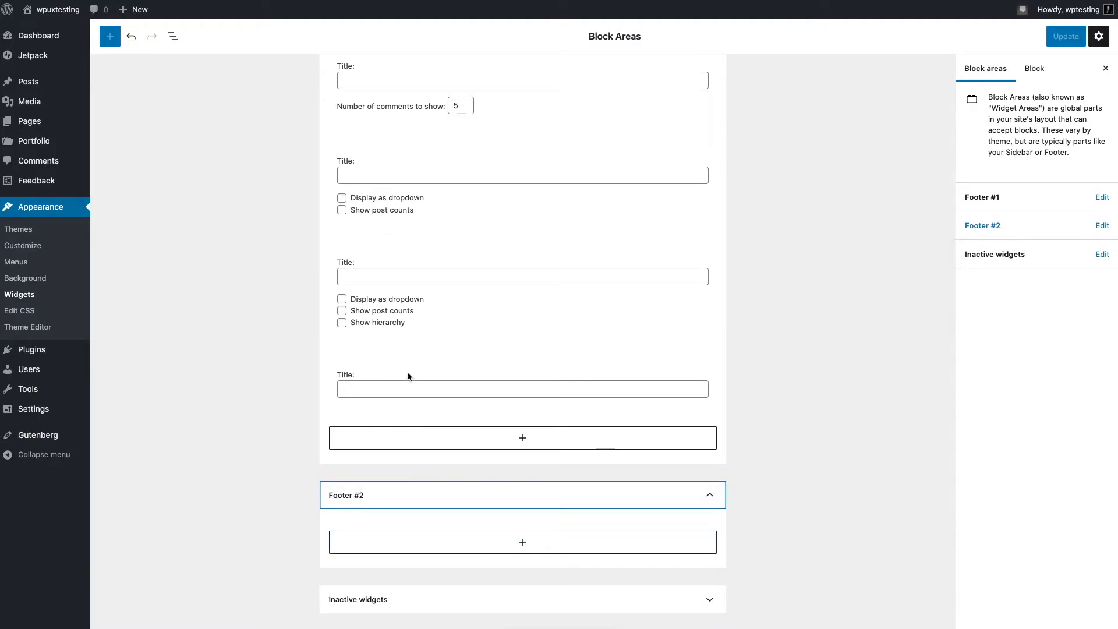
left_click(408, 374)
left_click_drag(378, 323, 392, 538)
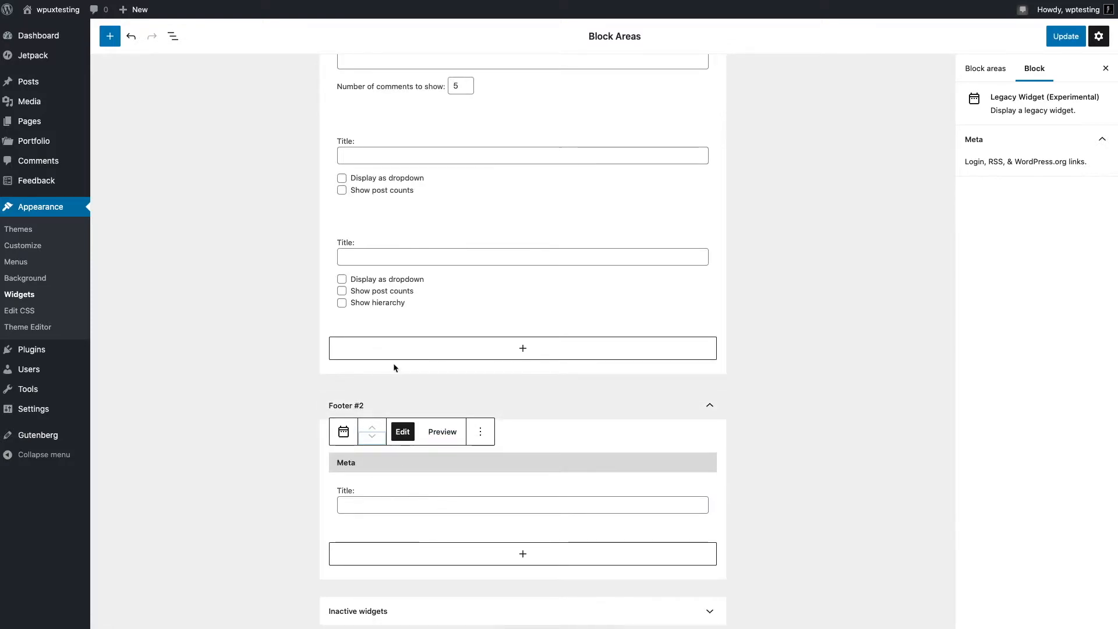
Select the Search widget in Footer #1 to view its block controls, and deselect it.
scroll(305, 275, "up", 5)
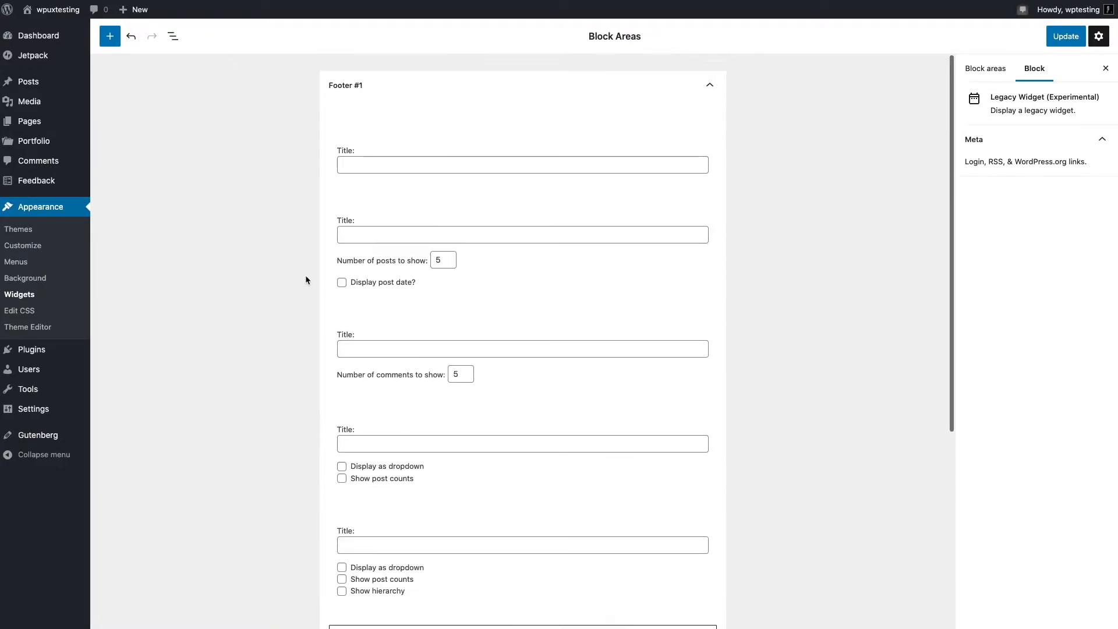
mouse_move(370, 200)
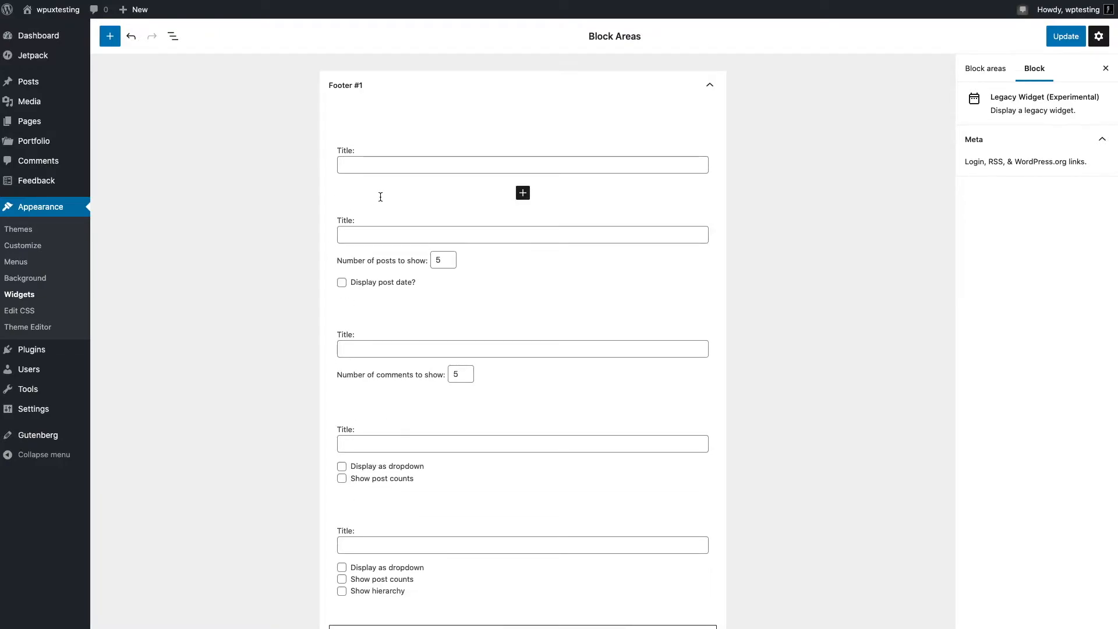
left_click(408, 152)
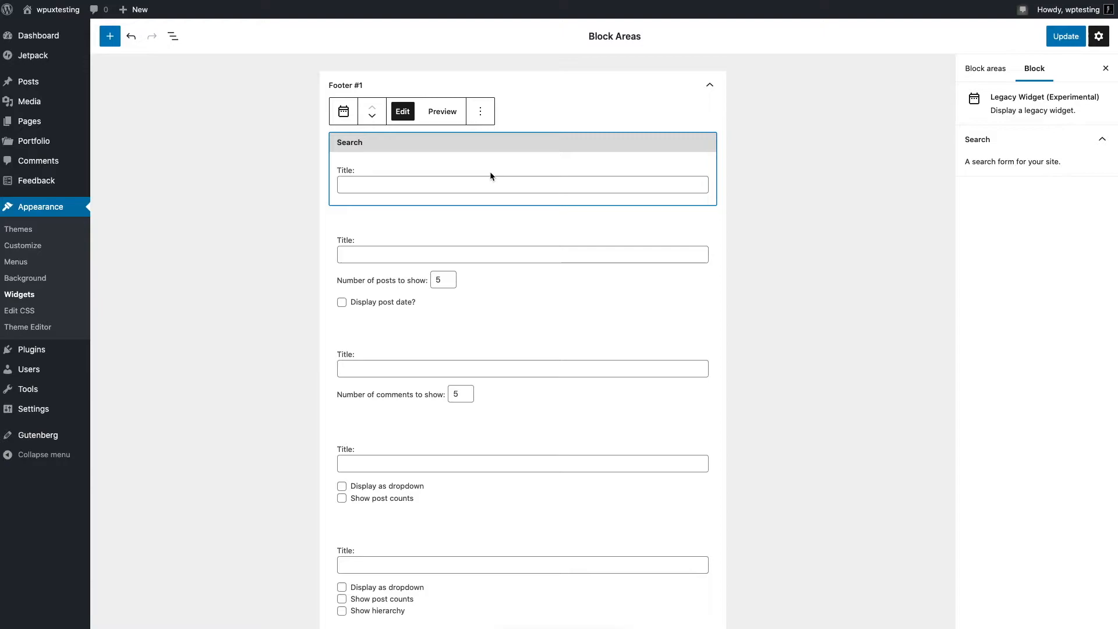
mouse_move(407, 207)
left_click(201, 299)
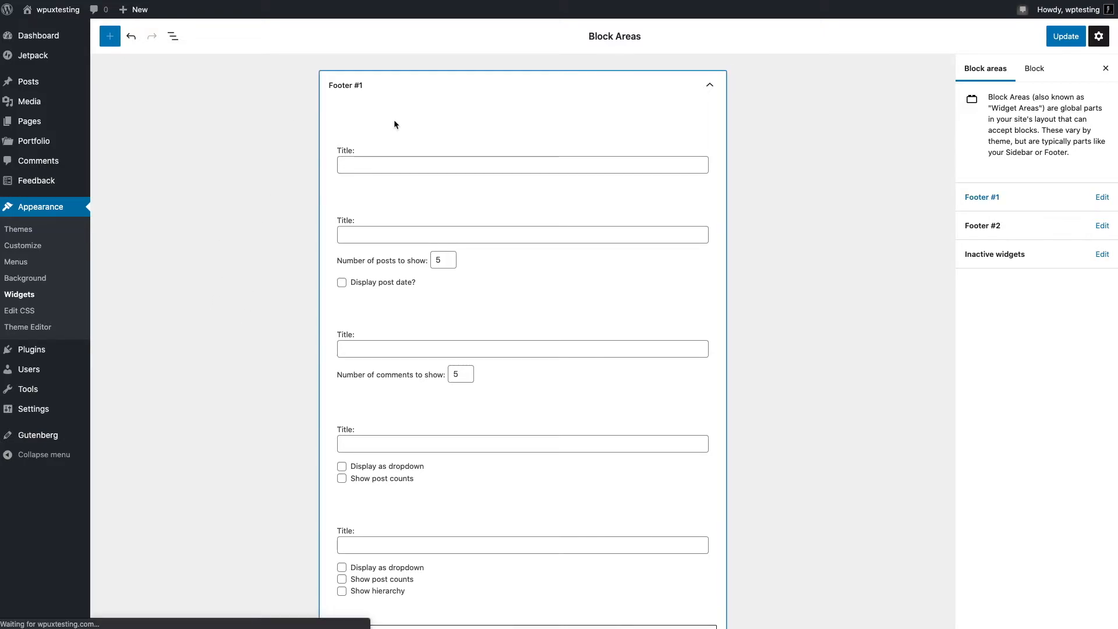
Browse the design, widget and embed blocks that can be inserted after the Search widget, and close the block library.
left_click(379, 153)
left_click(110, 36)
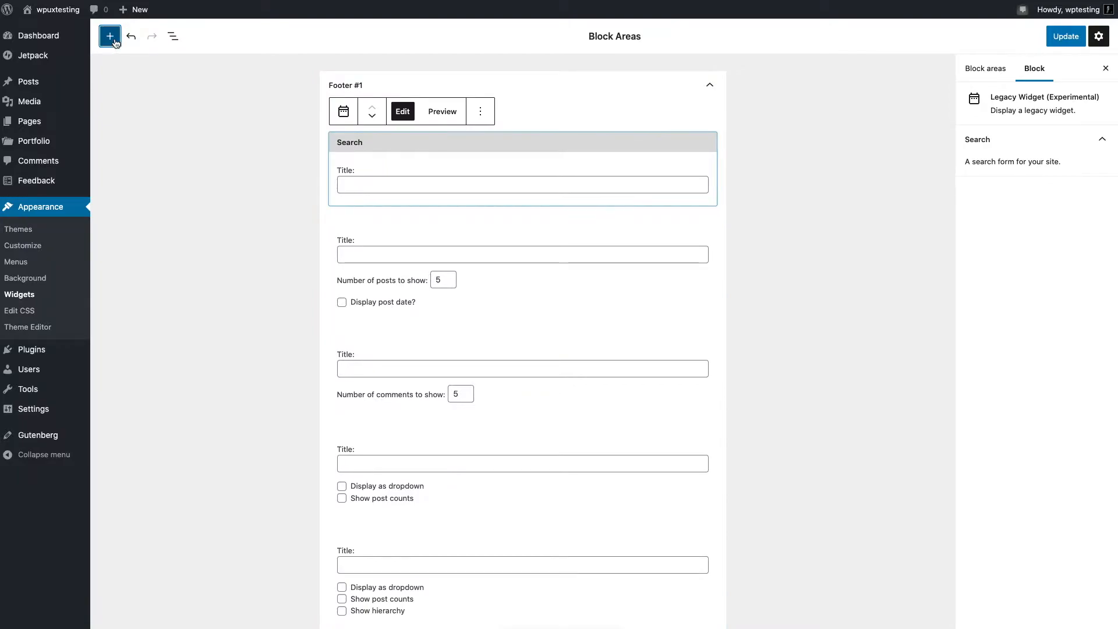
scroll(201, 251, "down", 5)
scroll(201, 251, "down", 8)
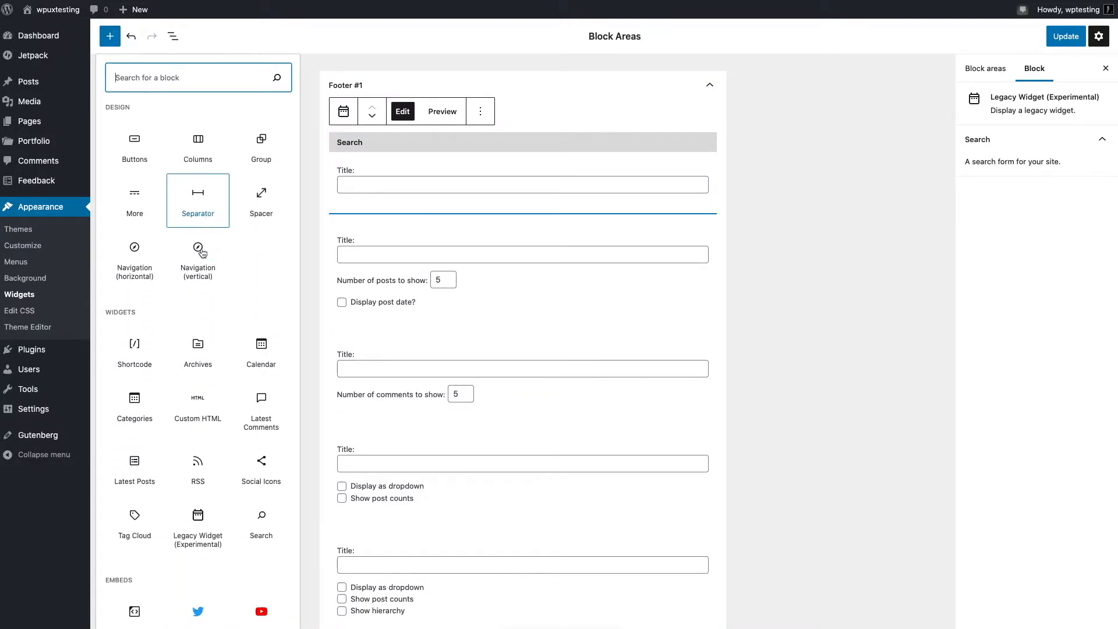
scroll(201, 251, "up", 5)
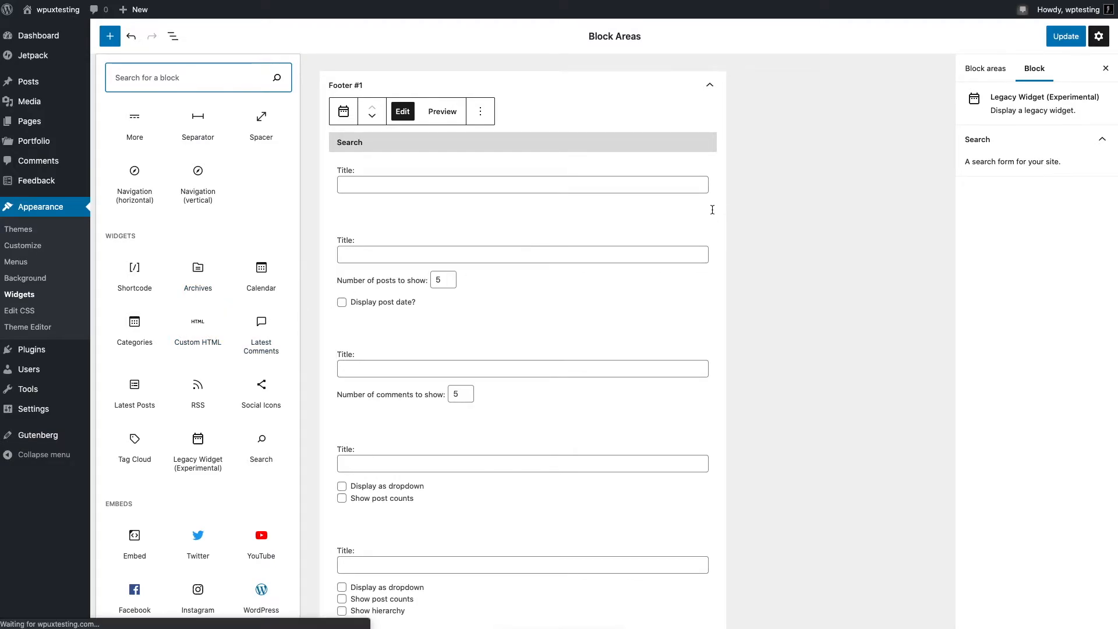
left_click(110, 36)
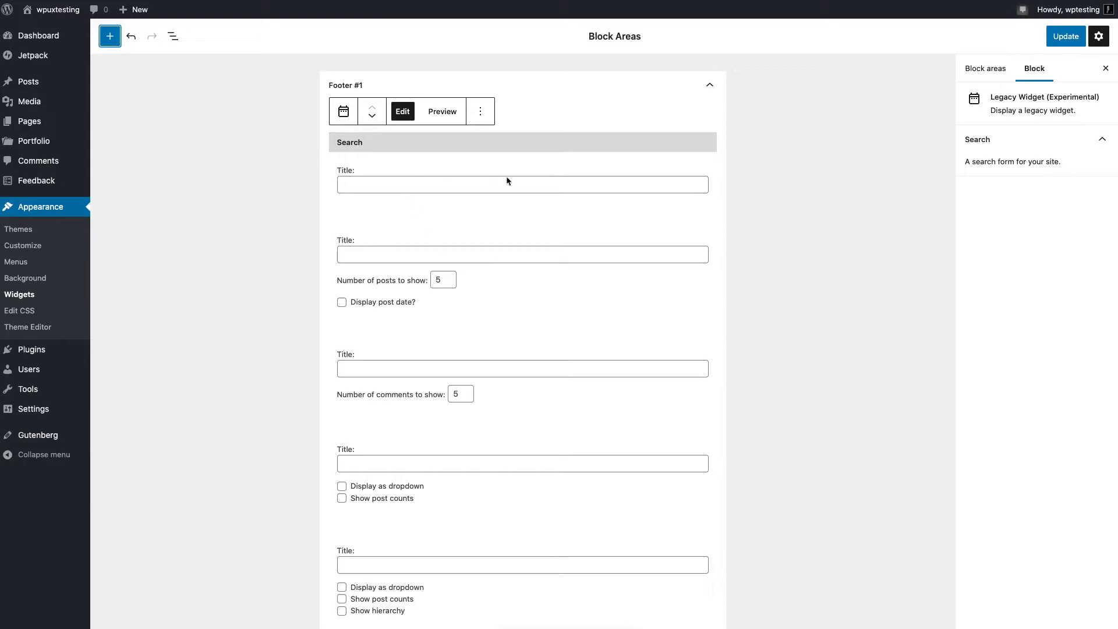
Inspect the Search and Recent Posts widgets in Footer #1, highlight the Recent Posts heading, and deselect.
left_click(480, 166)
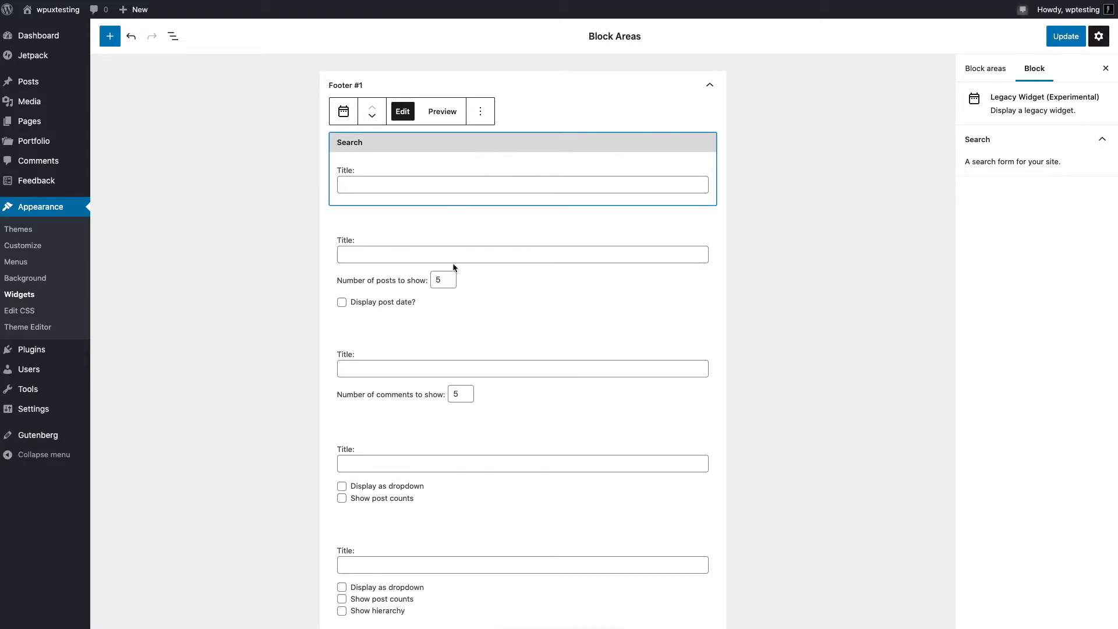
left_click(464, 241)
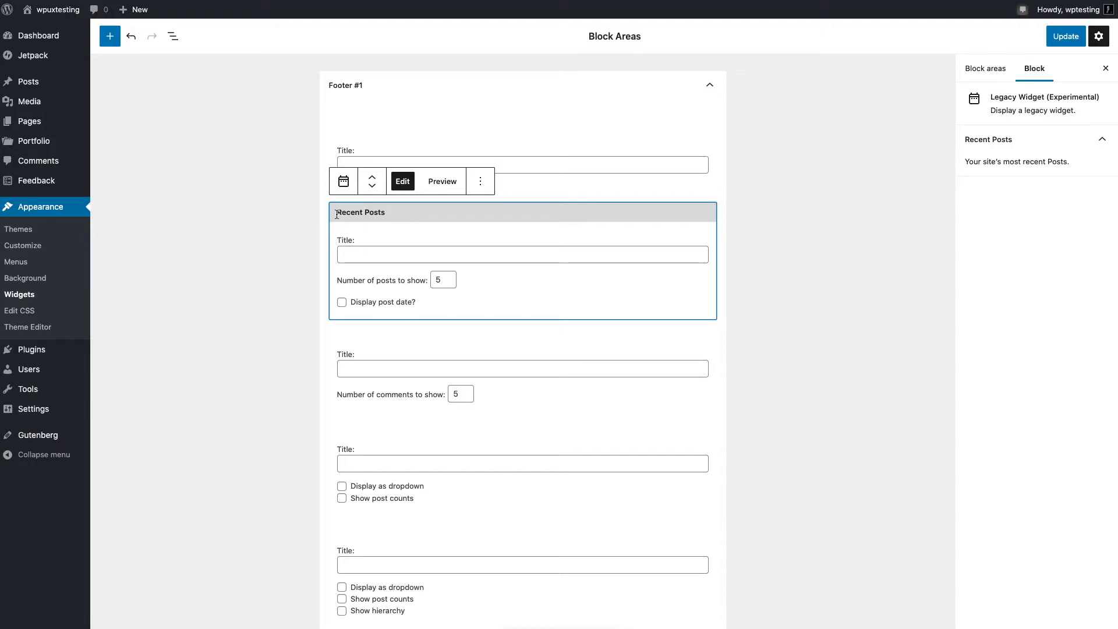
left_click_drag(337, 212, 383, 213)
left_click(281, 225)
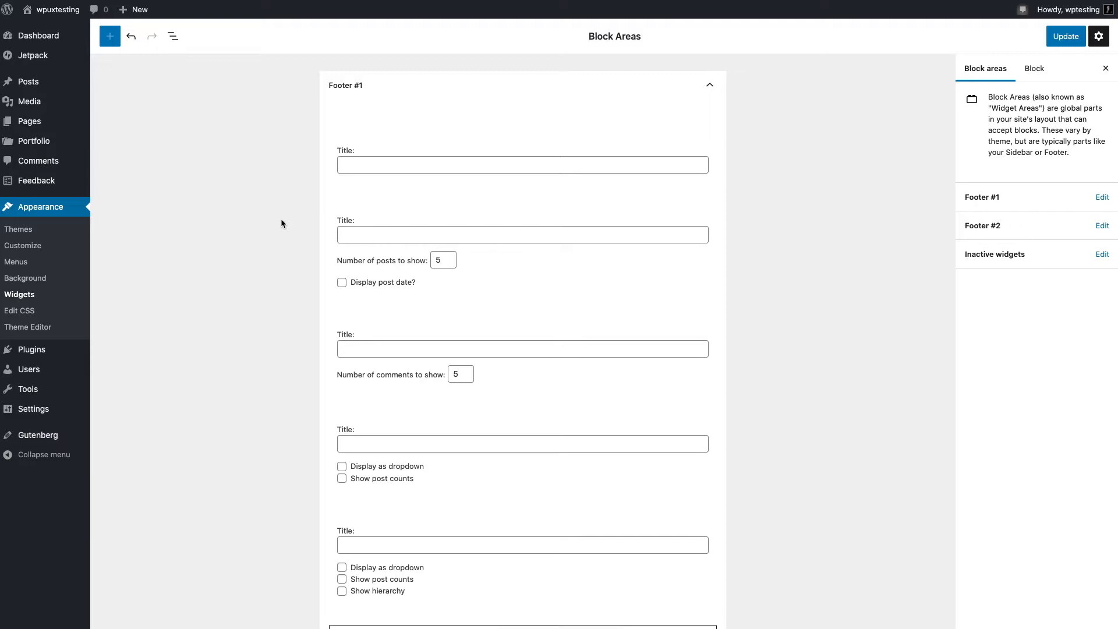
Collapse the Footer #1 and Footer #2 block areas.
left_click(424, 90)
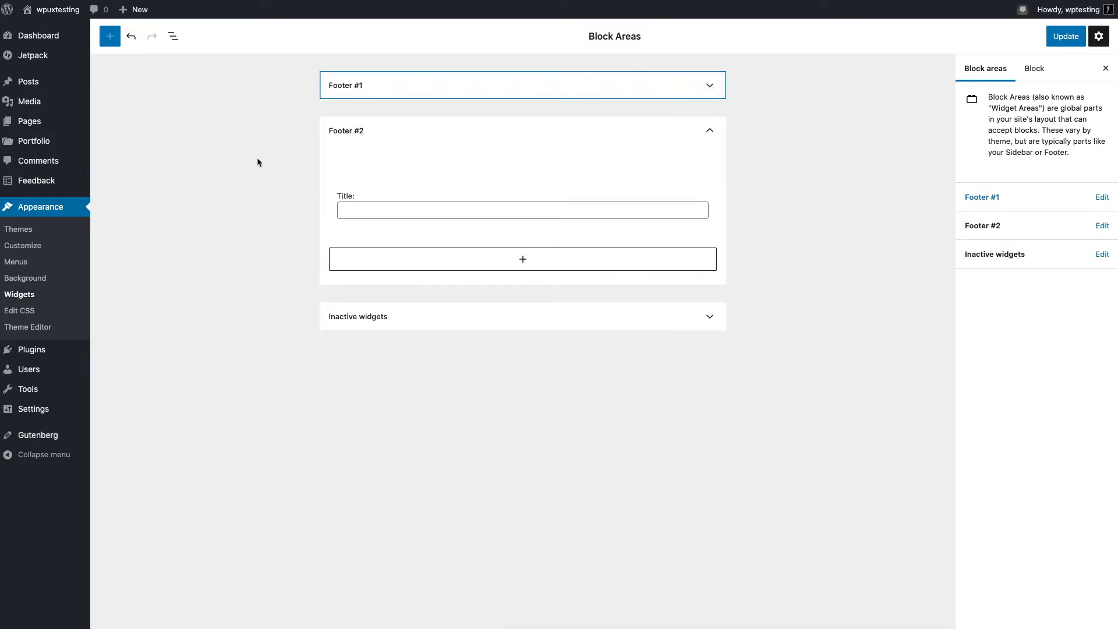
left_click(337, 135)
left_click(238, 156)
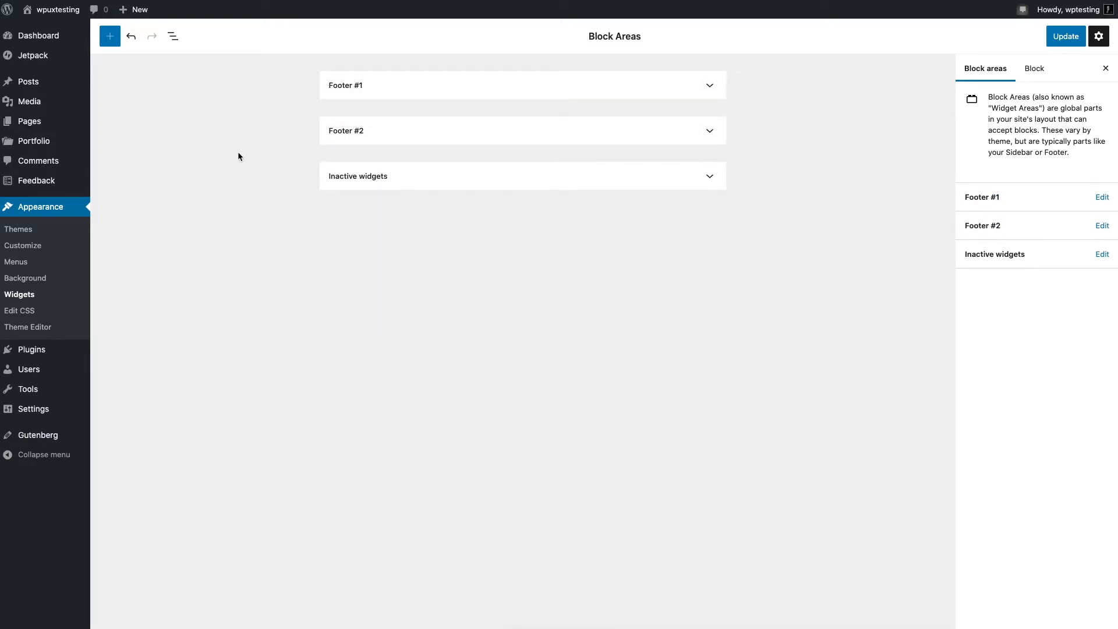
Open the draft post "Gutenberg 8.9" for editing and check its character count in the document details.
left_click(37, 82)
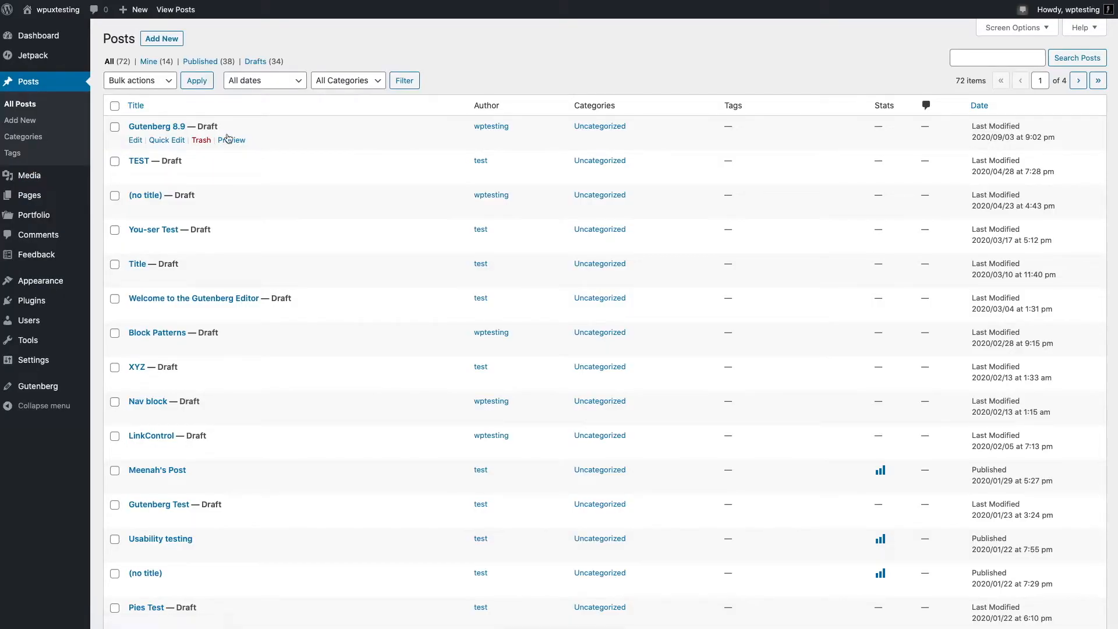
left_click(173, 130)
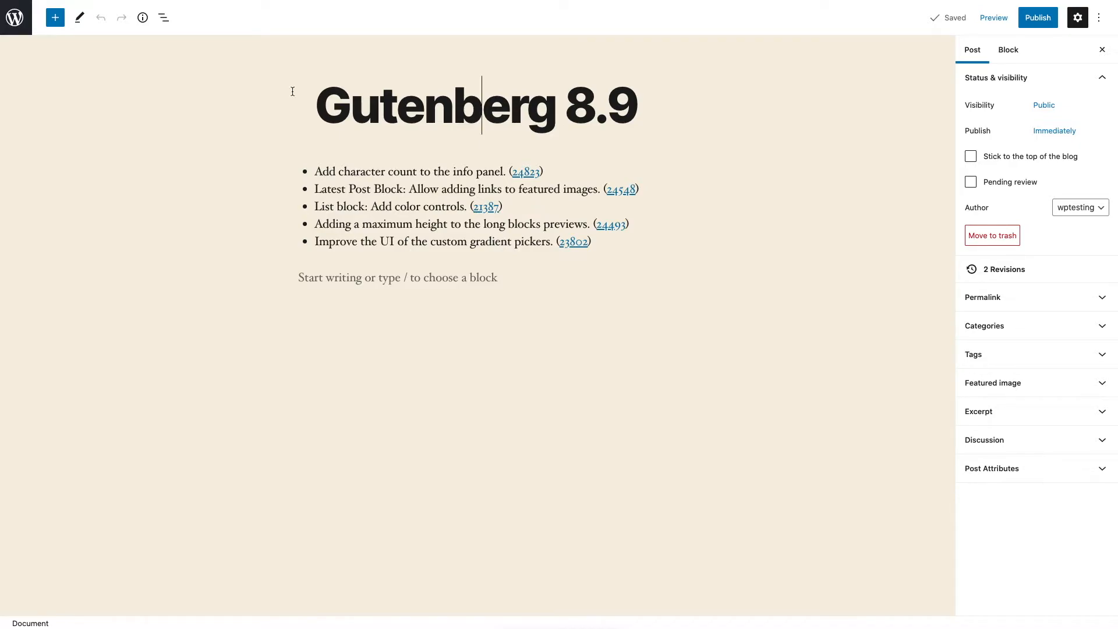
left_click(142, 18)
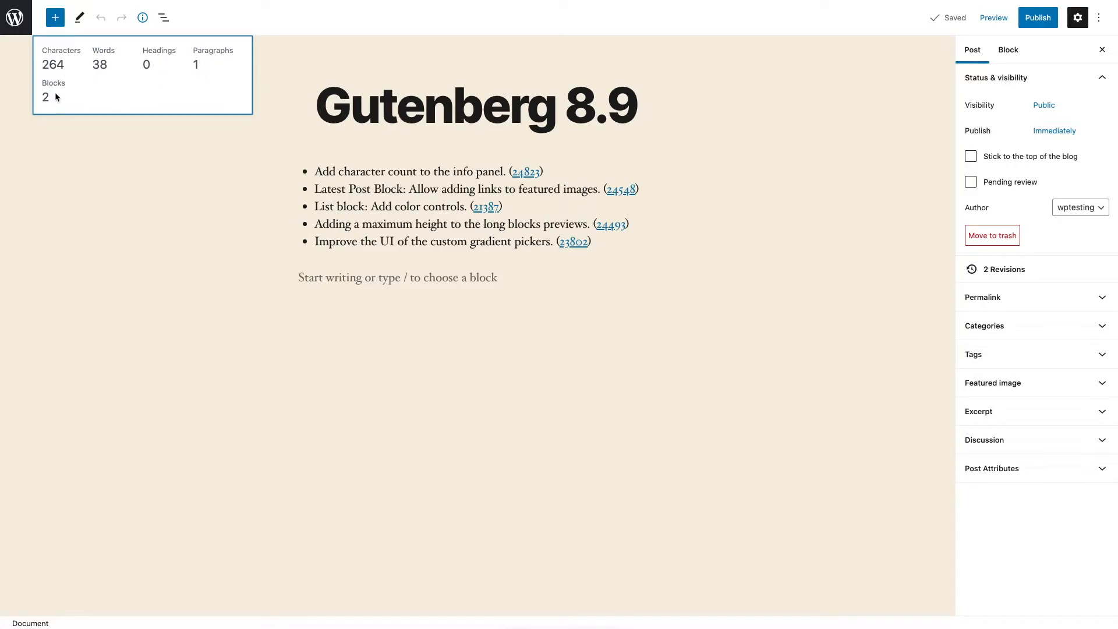
left_click(376, 39)
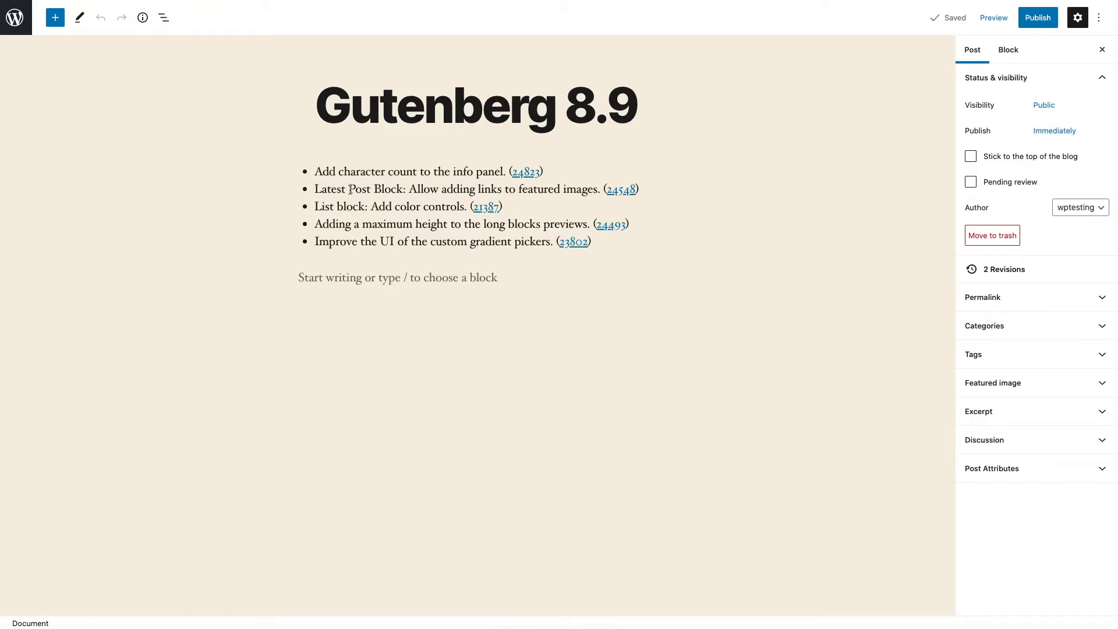
Highlight the Latest Post Block list item and insert a Latest Posts block in the empty paragraph below the list.
left_click_drag(314, 189, 462, 189)
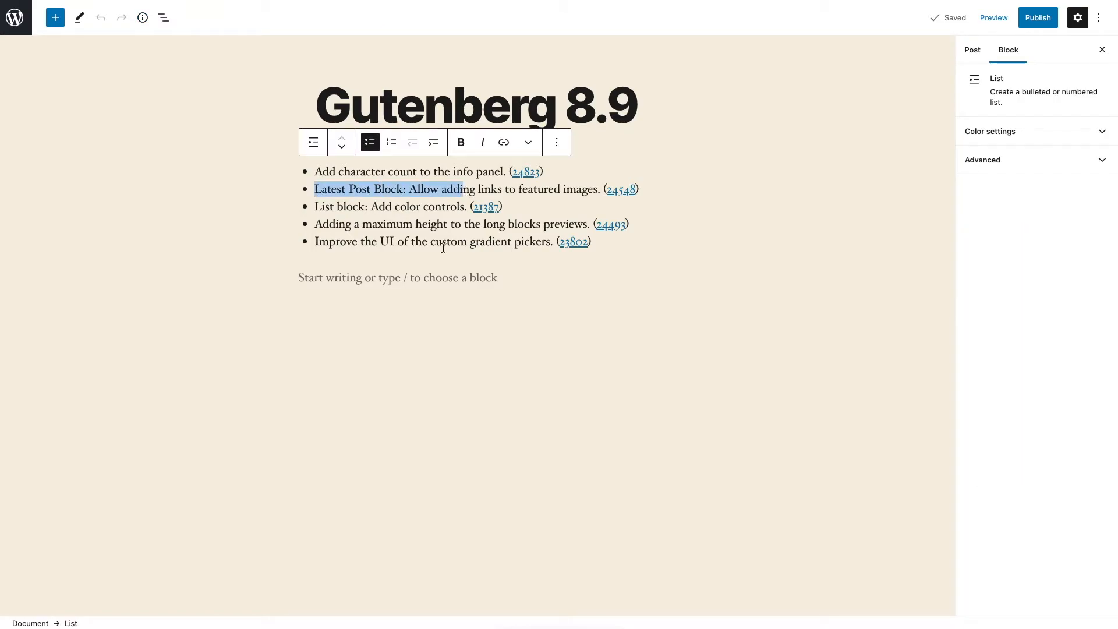
left_click(432, 274)
type("/l")
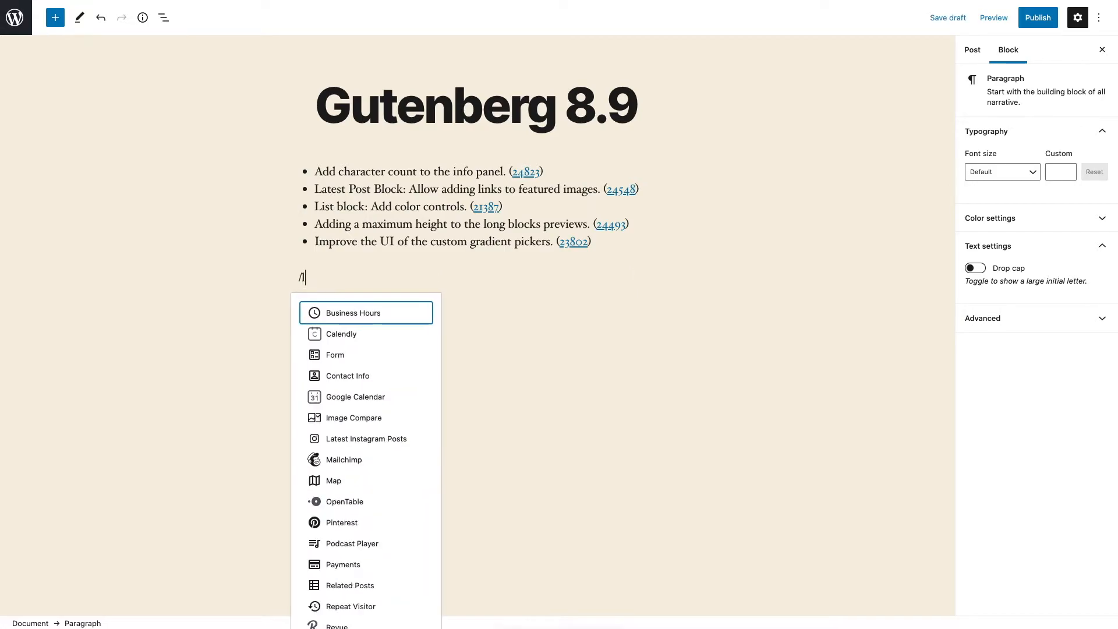
type("ate")
key("Down")
key("Down")
key("Down")
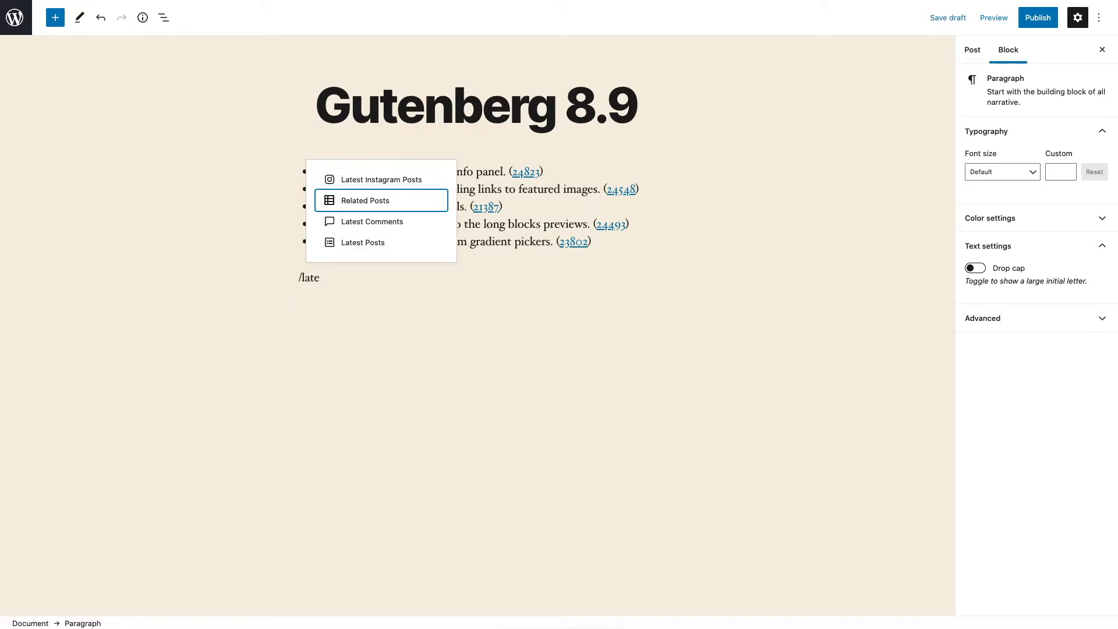
key("Return")
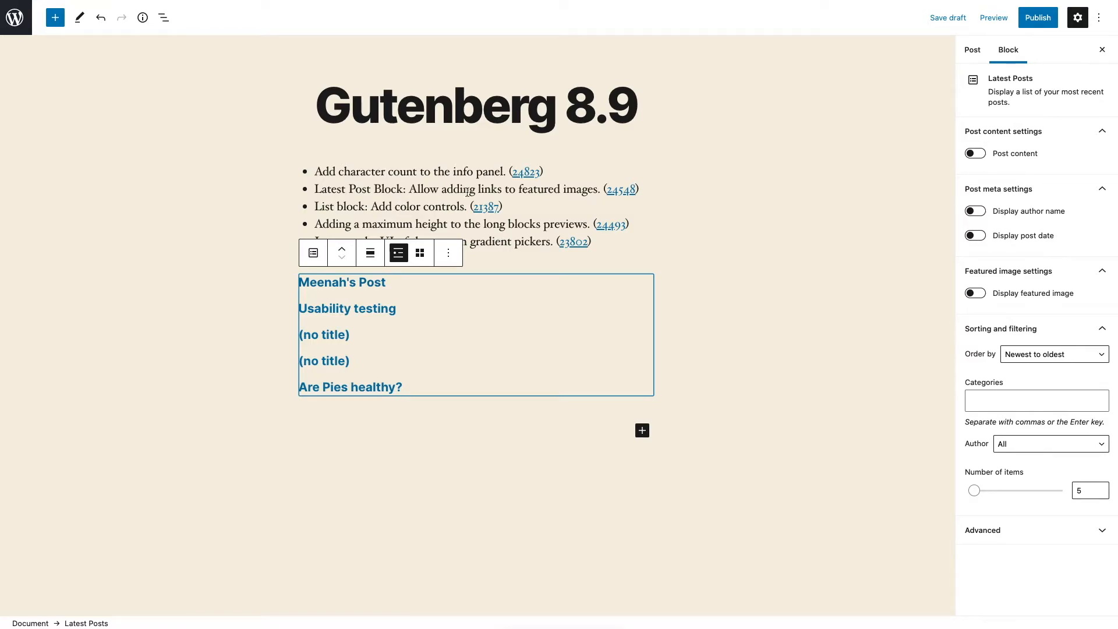
Switch the Latest Posts block to grid view, display featured images and add links to them.
left_click(419, 255)
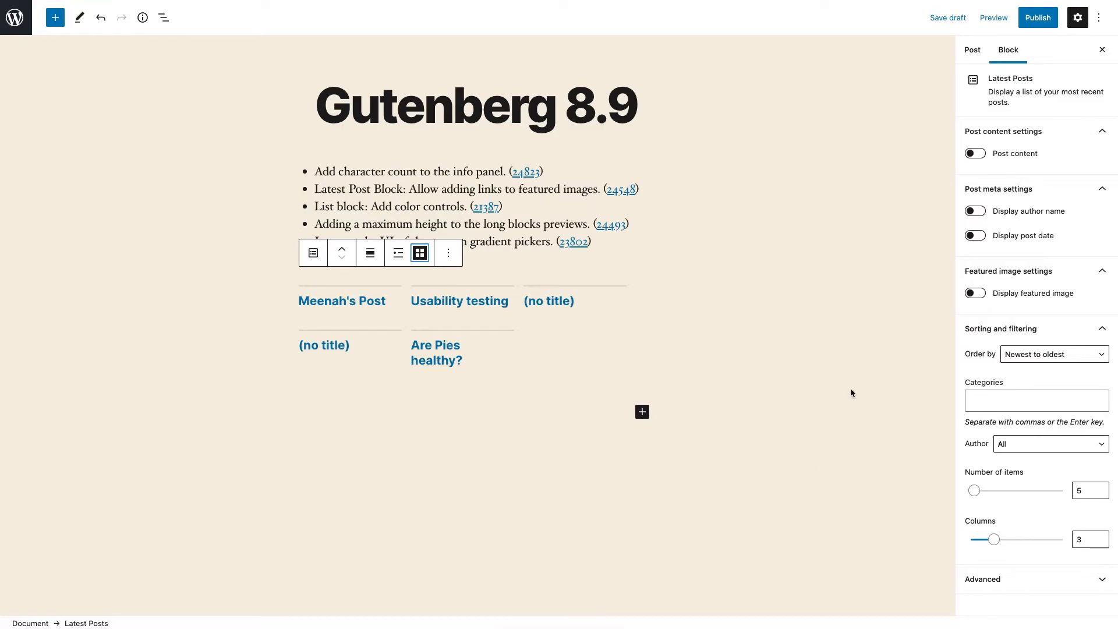
left_click(981, 294)
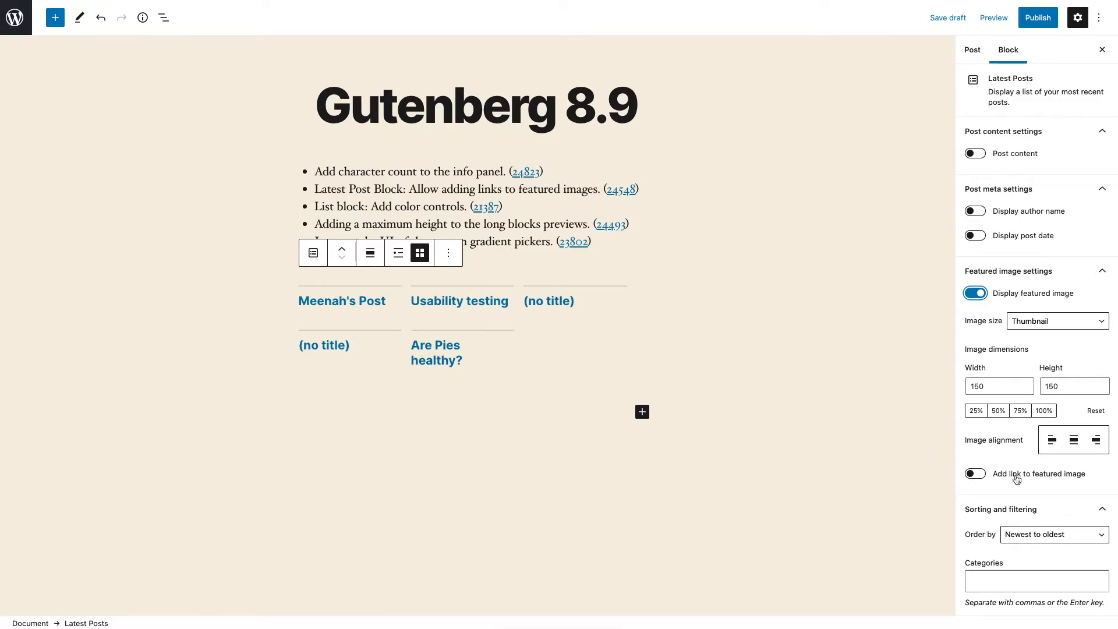
left_click(975, 475)
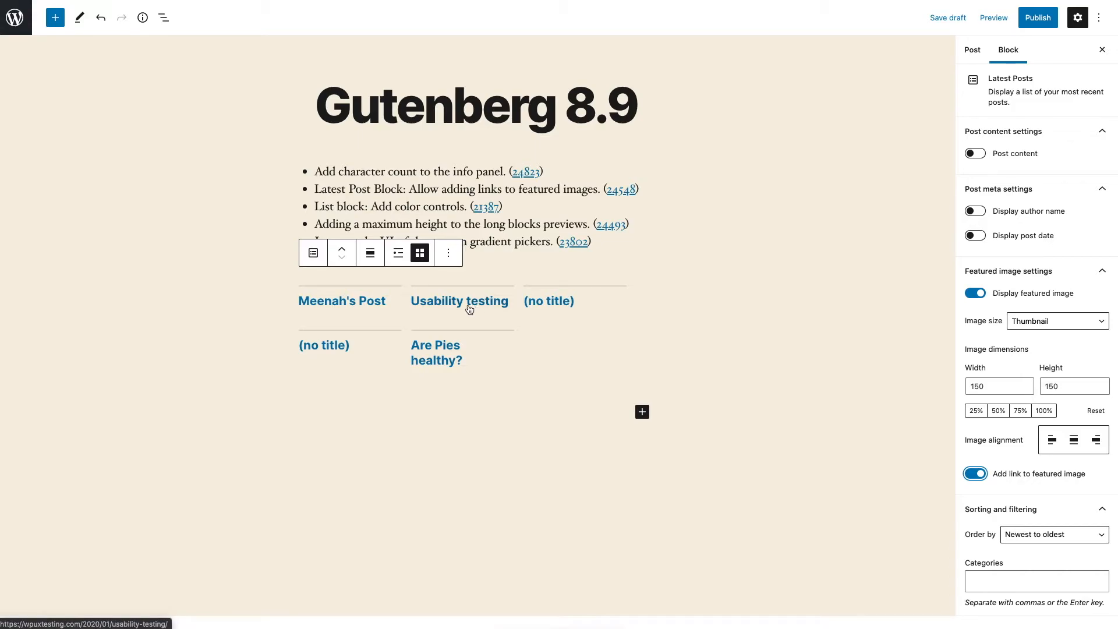
Highlight the list item about color controls and give the List block a solid red background and black text.
left_click(308, 214)
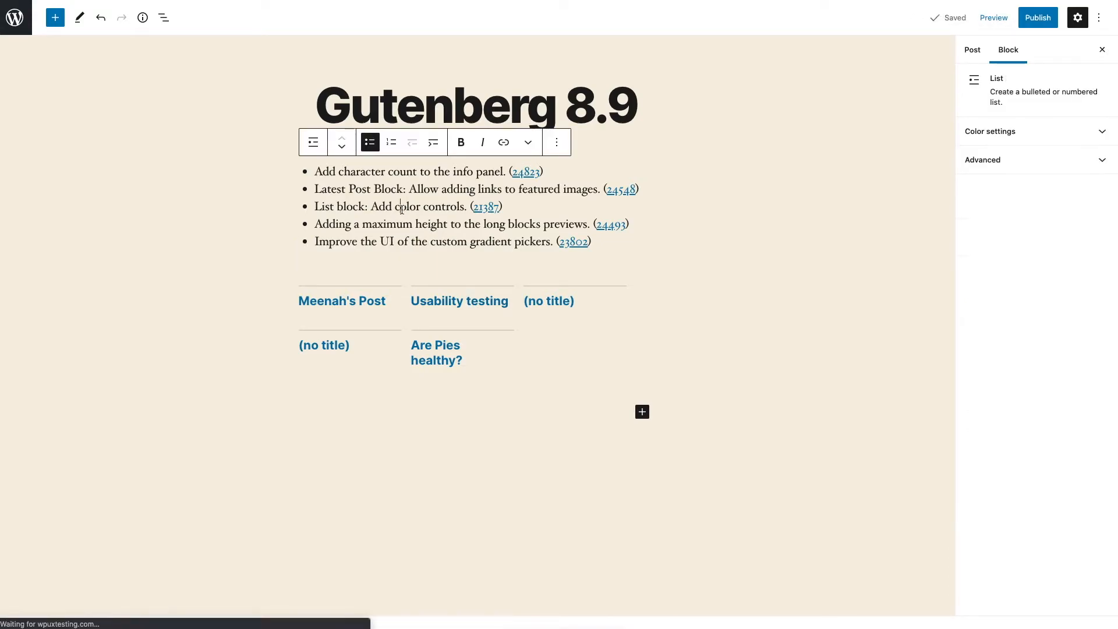
left_click_drag(316, 207, 465, 209)
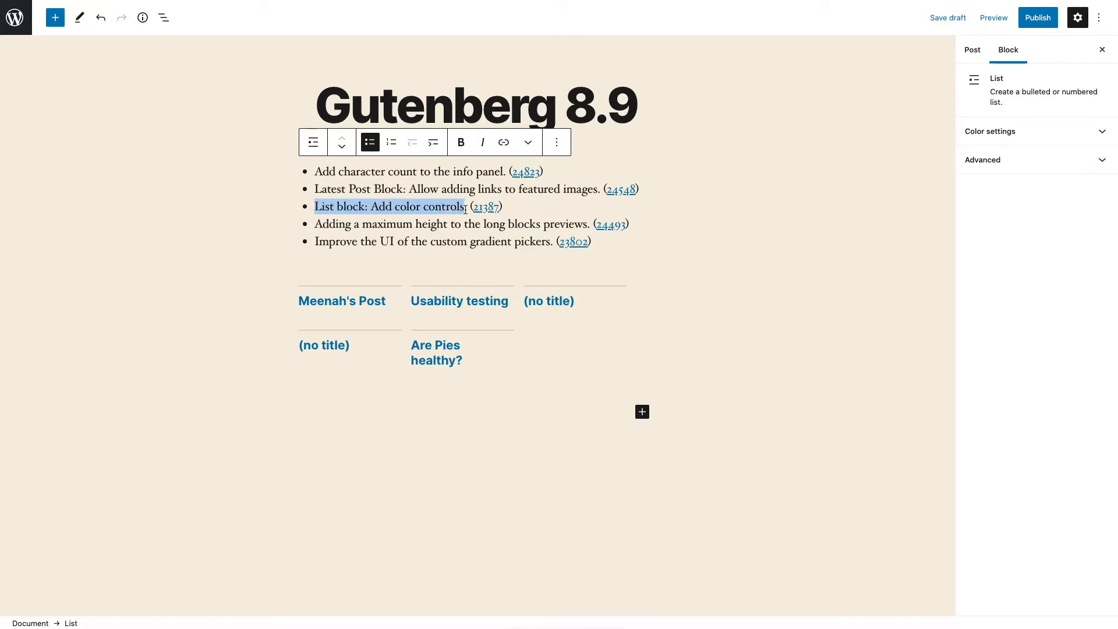
left_click(990, 135)
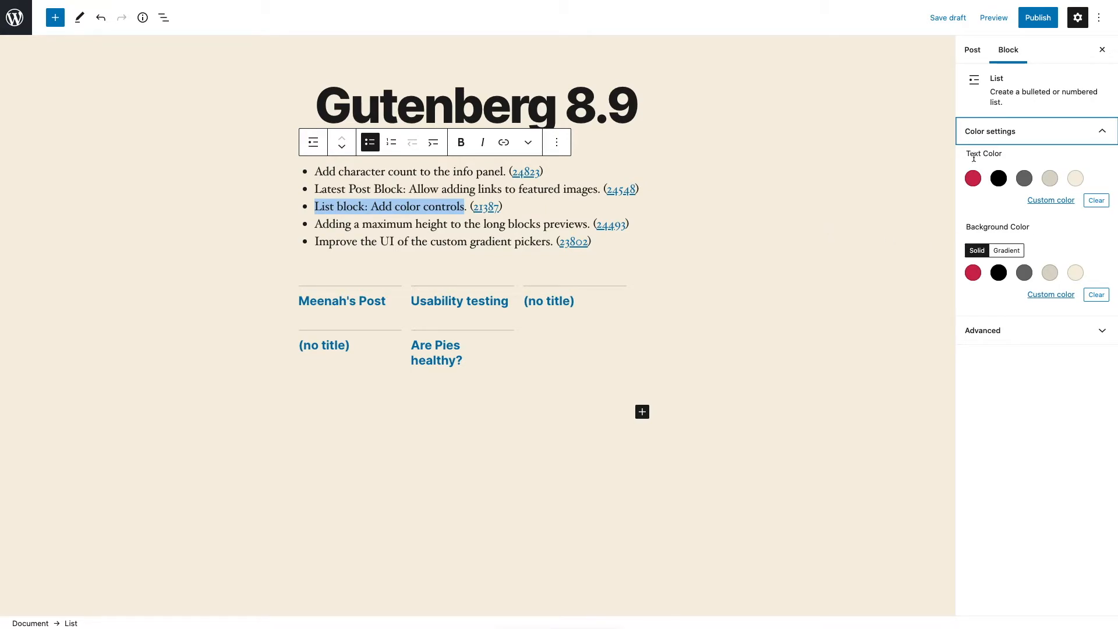
left_click(972, 273)
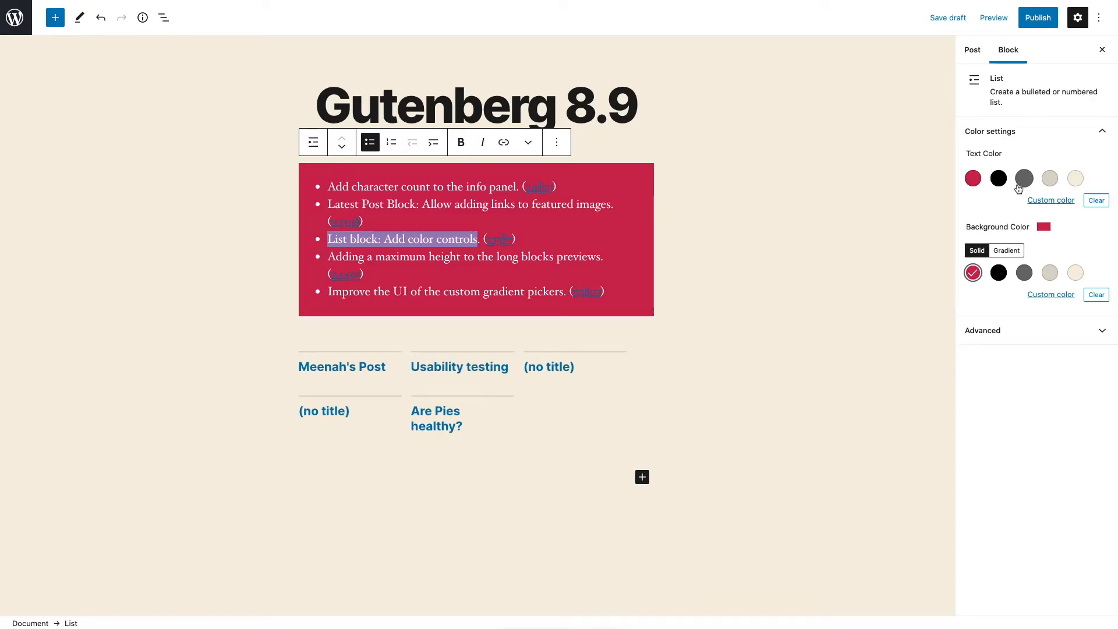
left_click(998, 178)
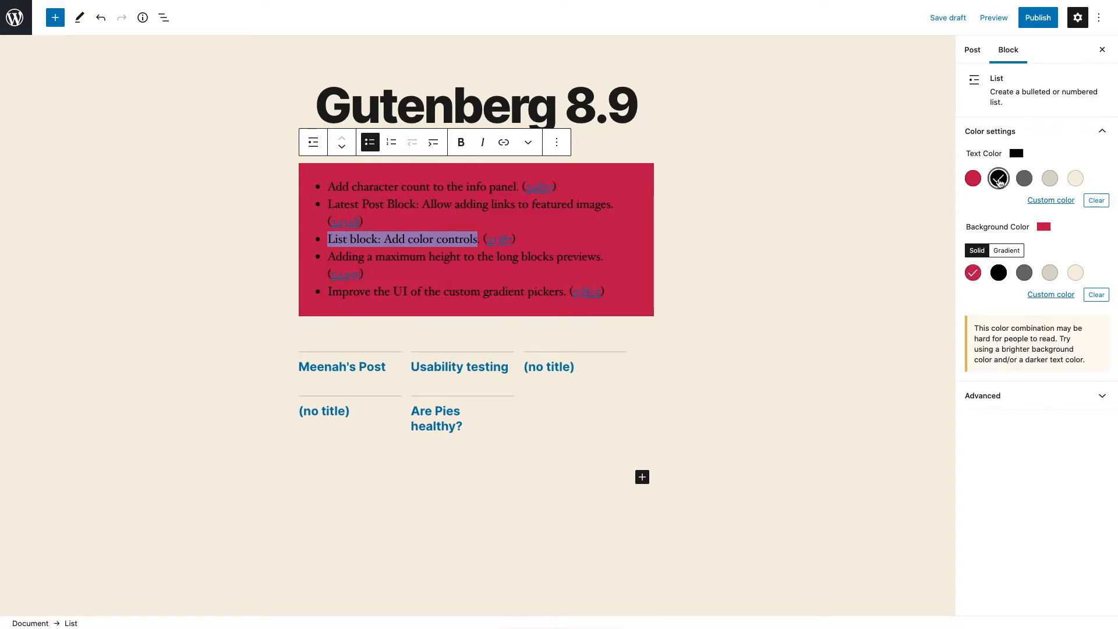
Change the text color of the words "Allow adding" in the Latest Post Block list item to the light beige-gray swatch.
triple_click(434, 205)
left_click_drag(422, 204, 488, 204)
left_click(528, 144)
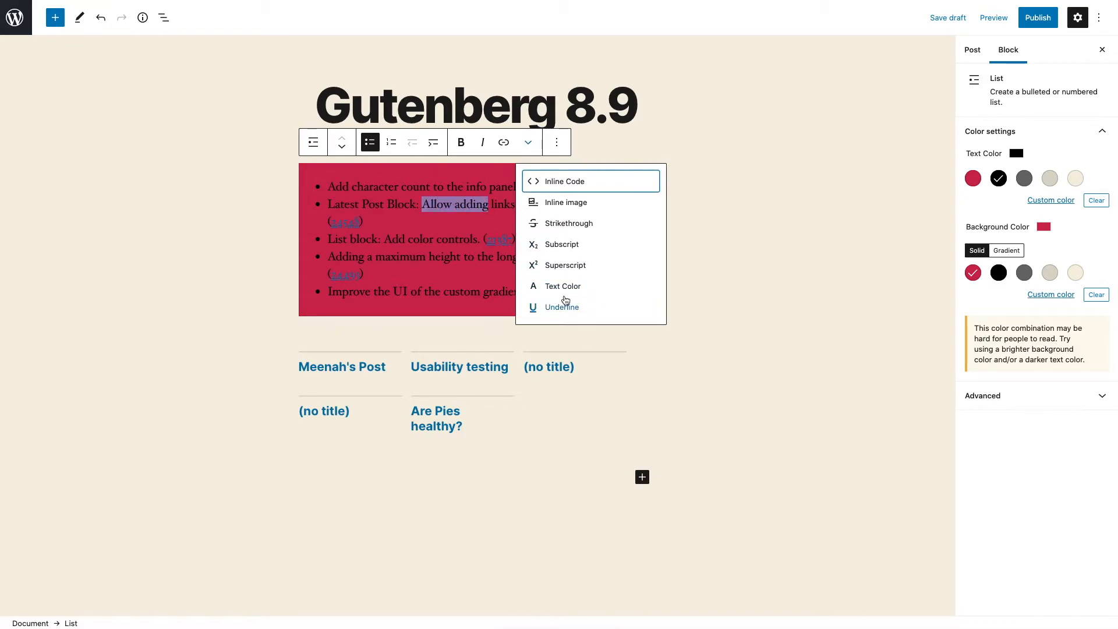
left_click(562, 287)
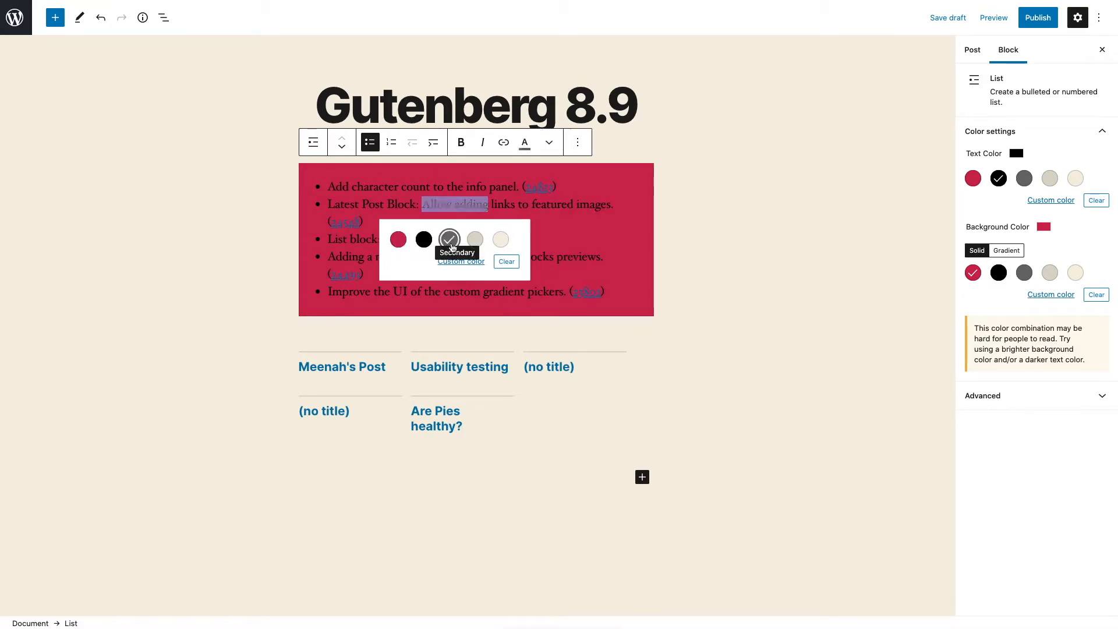
left_click(475, 239)
left_click(576, 221)
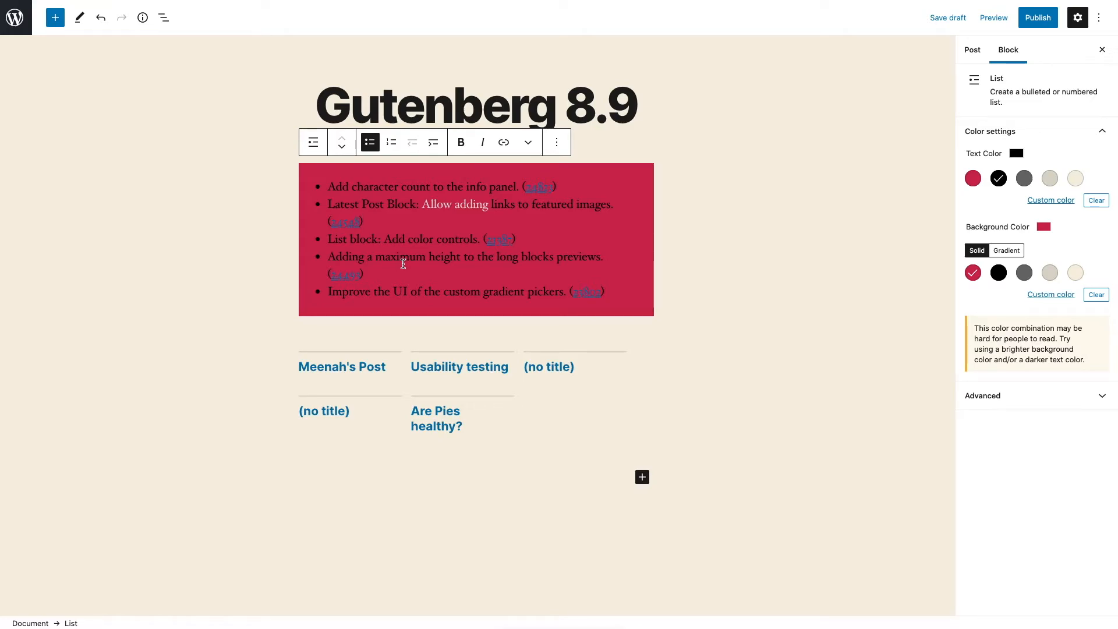
Highlight the list item about a maximum height for long block previews and insert the reusable block "table" below the list.
left_click_drag(329, 259, 602, 260)
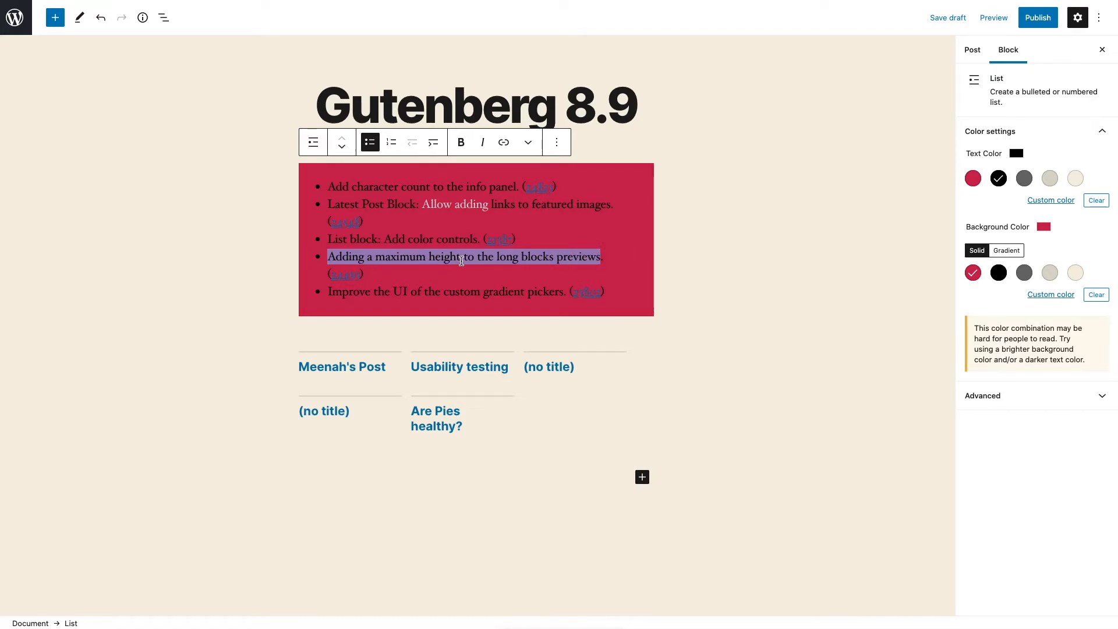
left_click(57, 23)
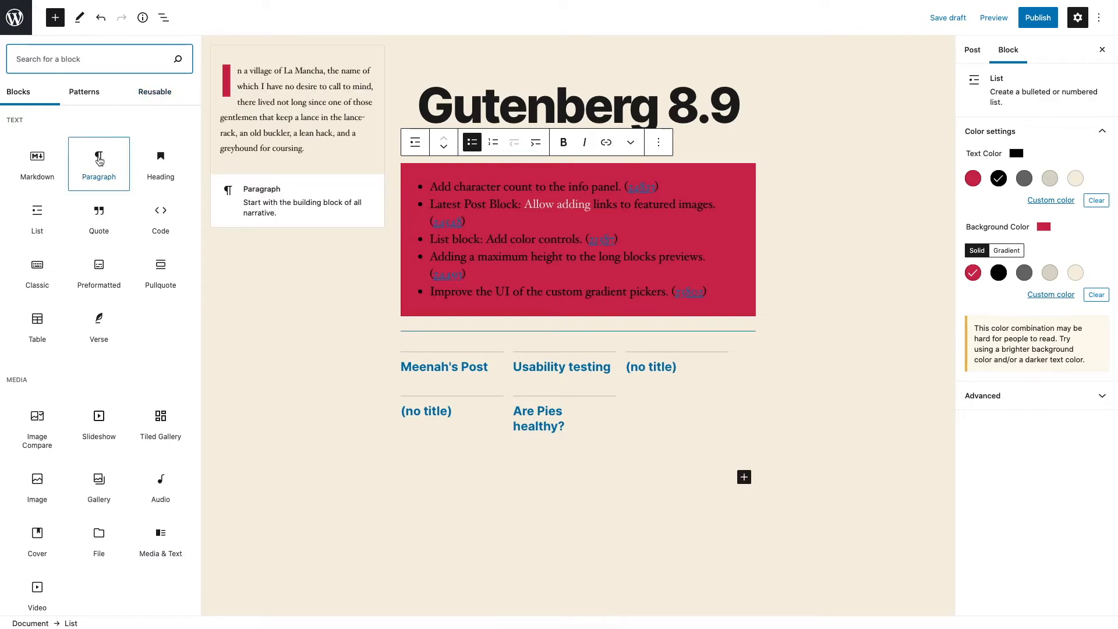
left_click(155, 94)
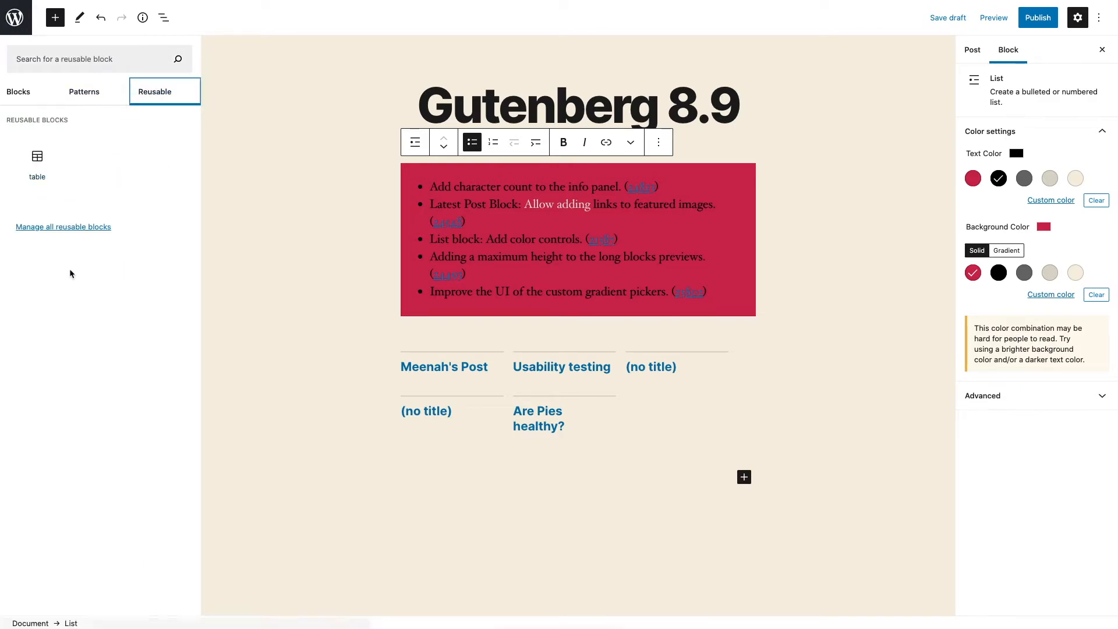
left_click(98, 96)
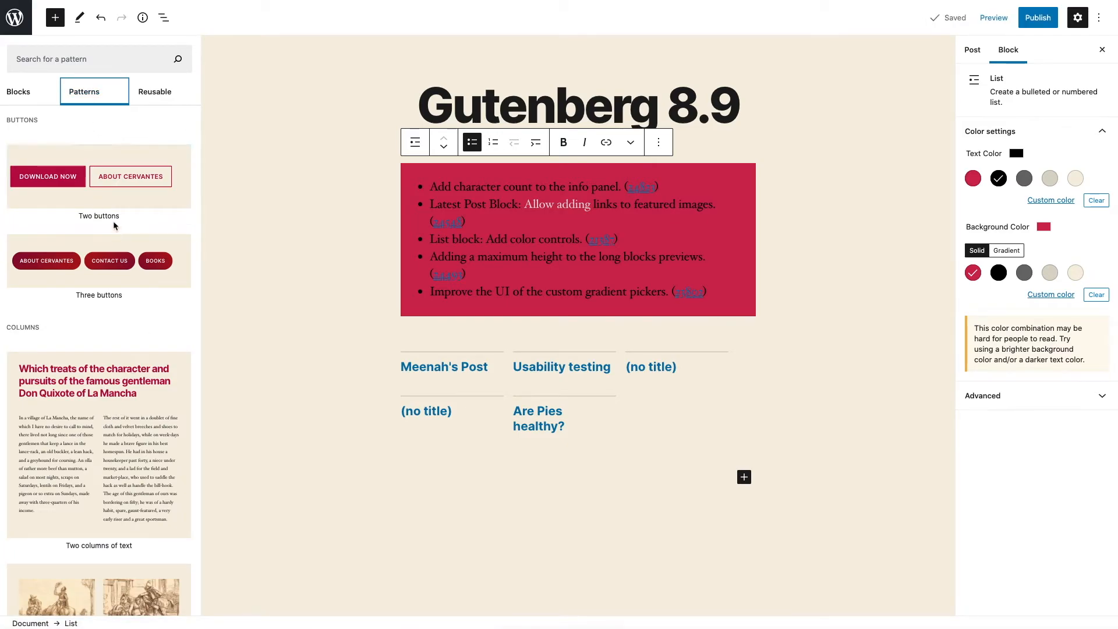
left_click(156, 93)
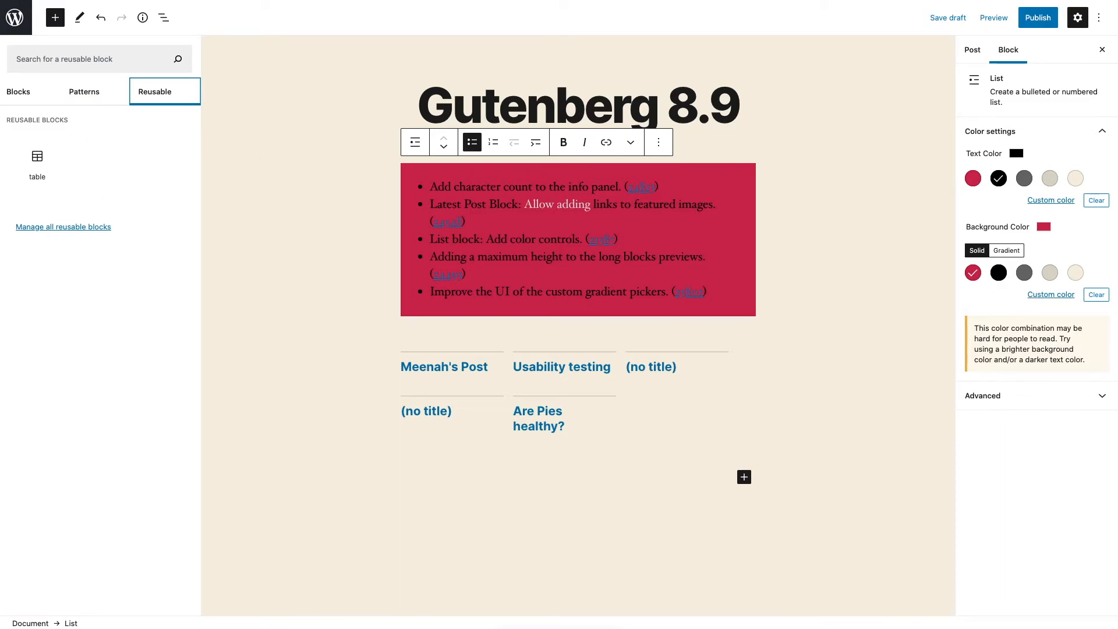
mouse_move(37, 165)
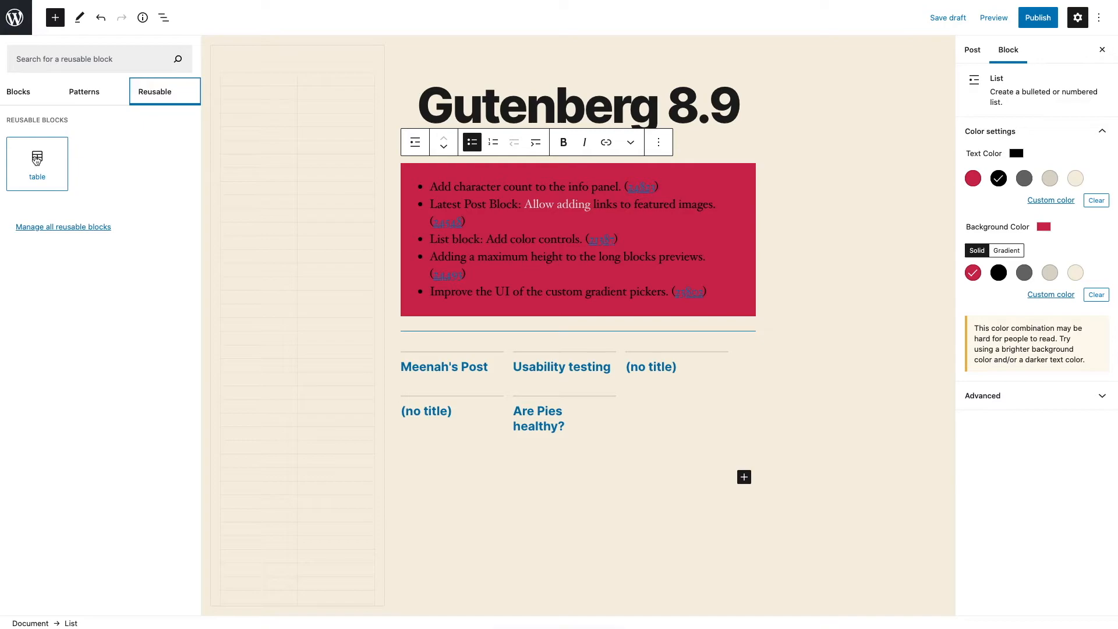
left_click(37, 162)
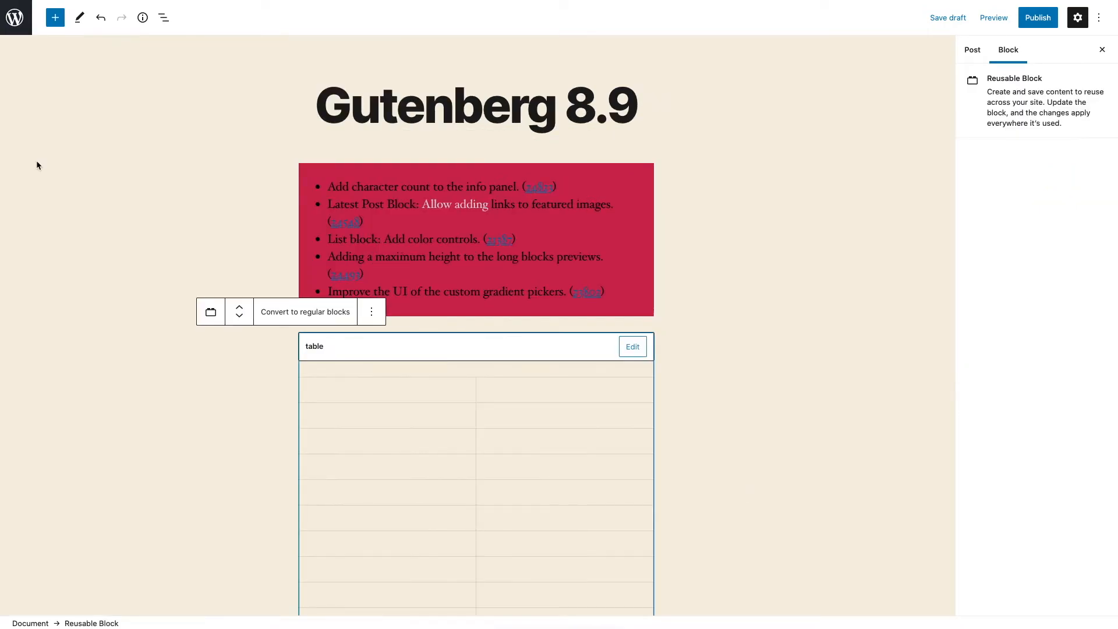
Check the preview of the reusable block "table" in the block inserter again.
left_click(55, 18)
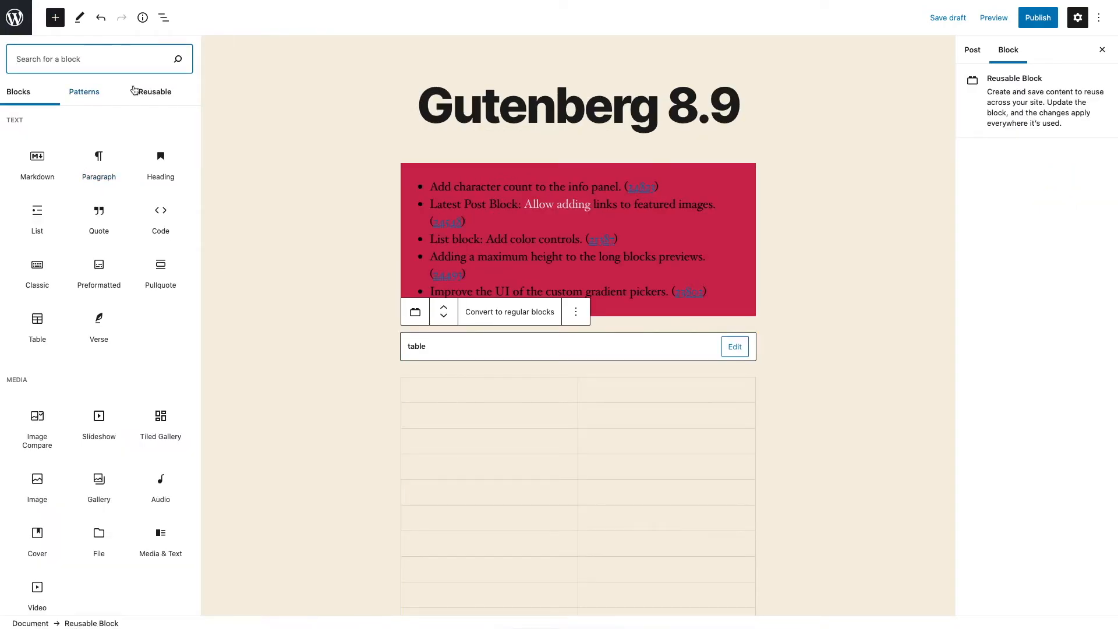
left_click(154, 92)
mouse_move(31, 184)
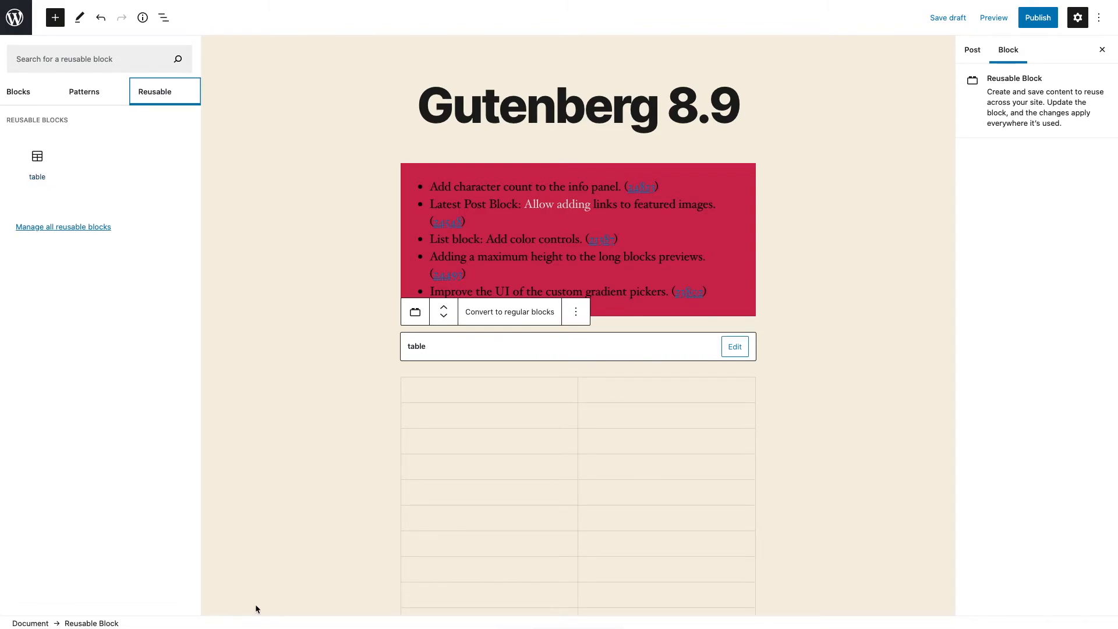
mouse_move(41, 163)
left_click(568, 420)
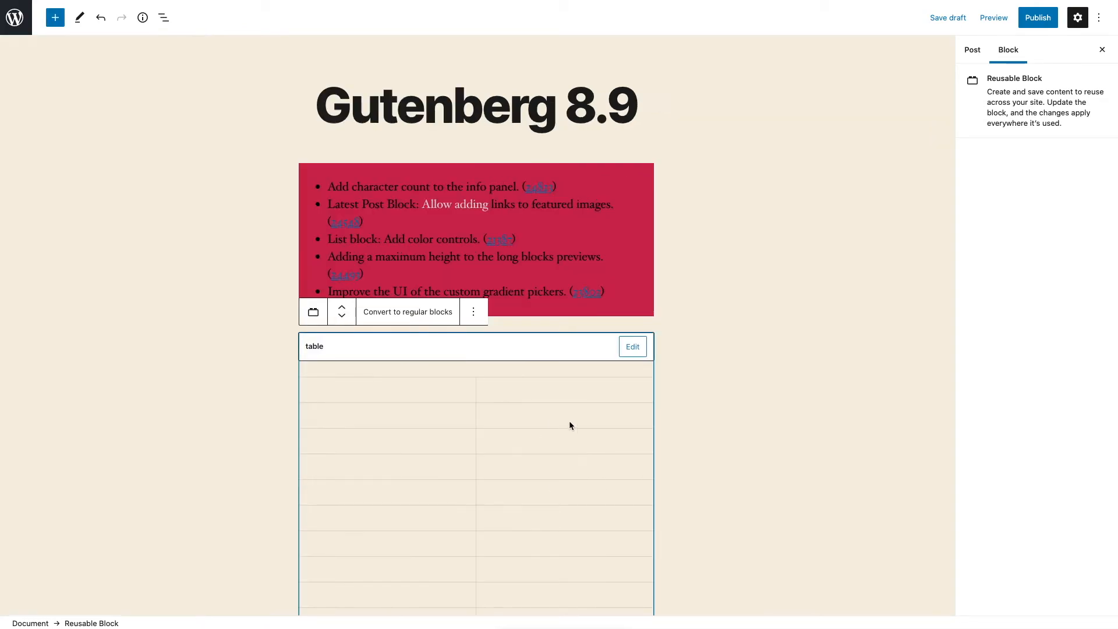
Edit the reusable block "table", apply the Stripes style to its table and save the block.
left_click(637, 347)
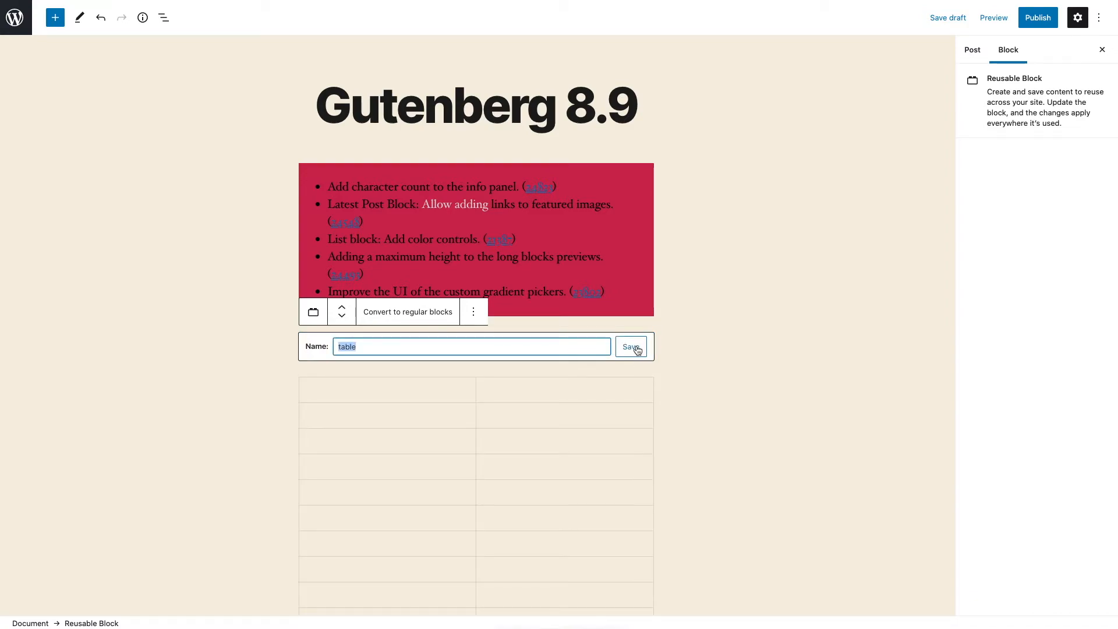
left_click(518, 426)
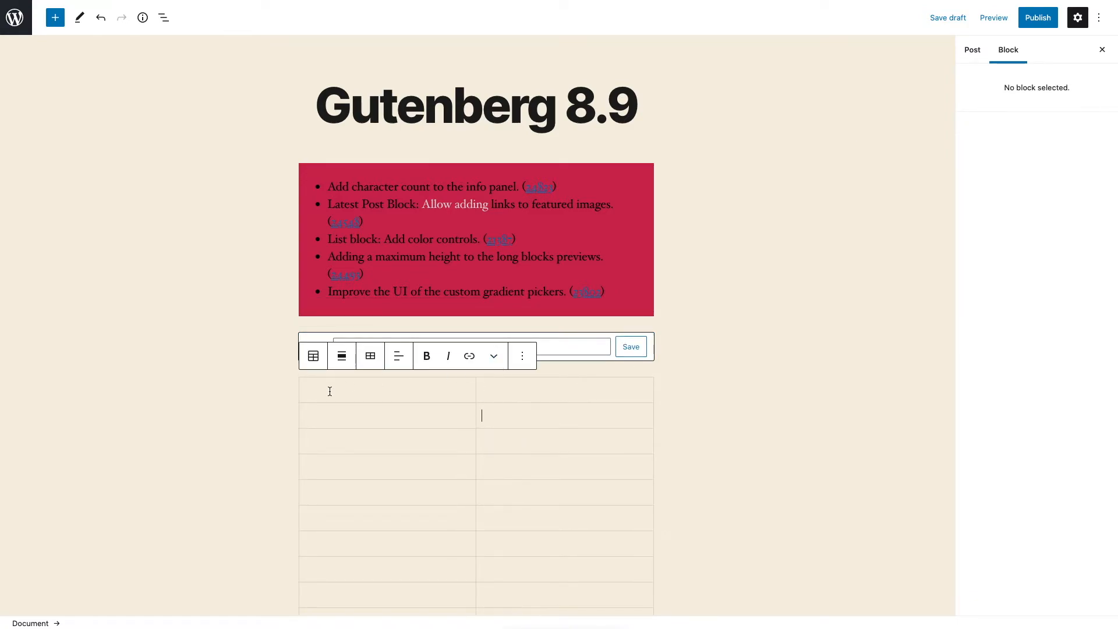
left_click(313, 356)
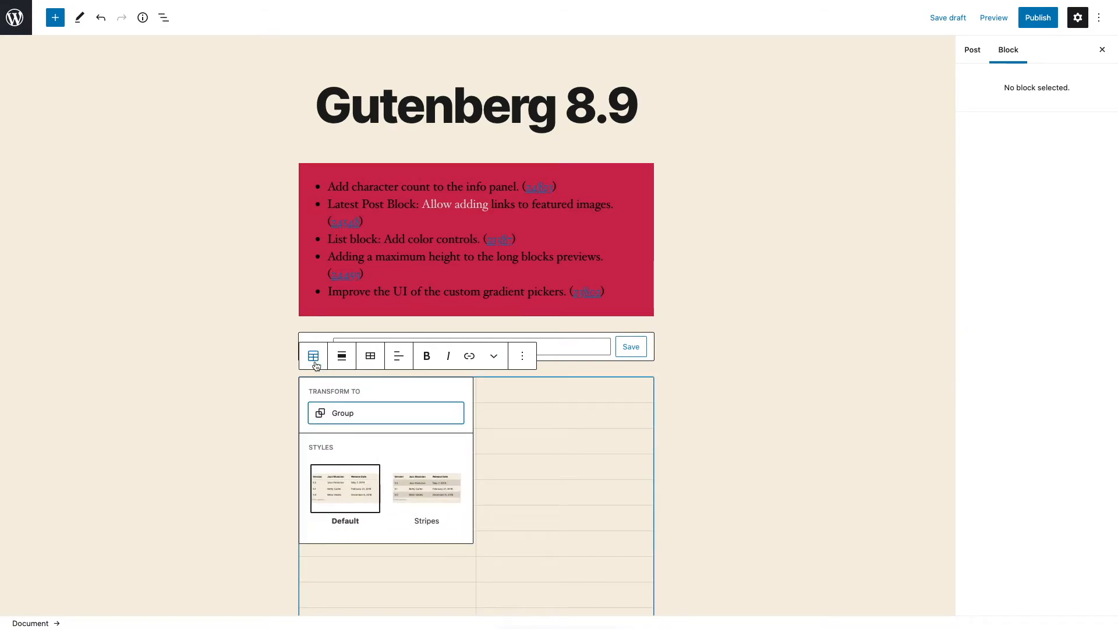
left_click(417, 484)
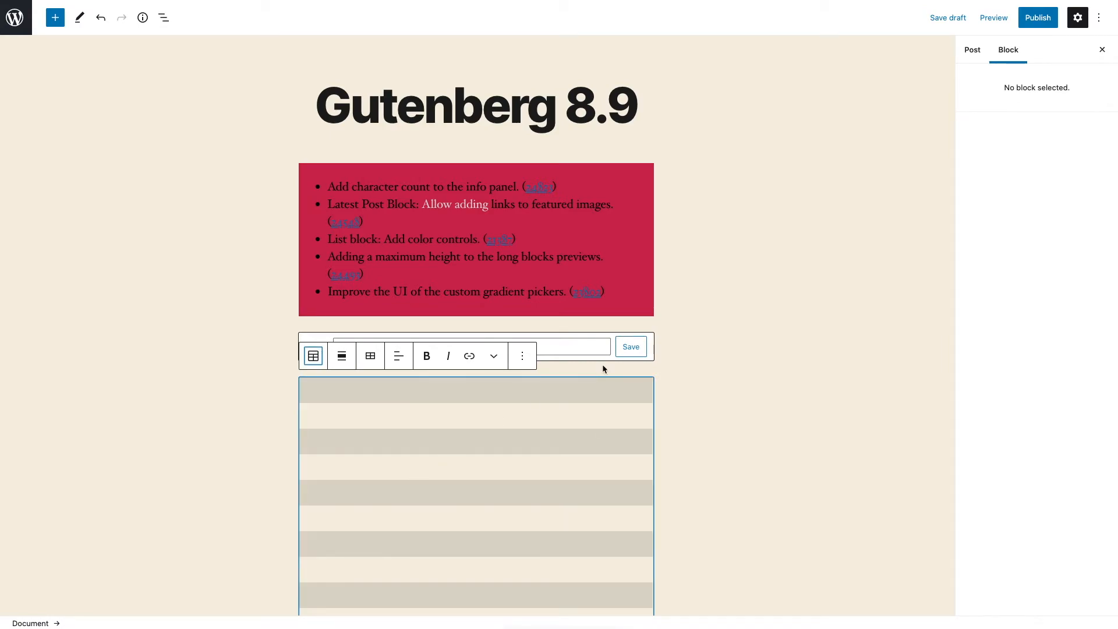
left_click(631, 347)
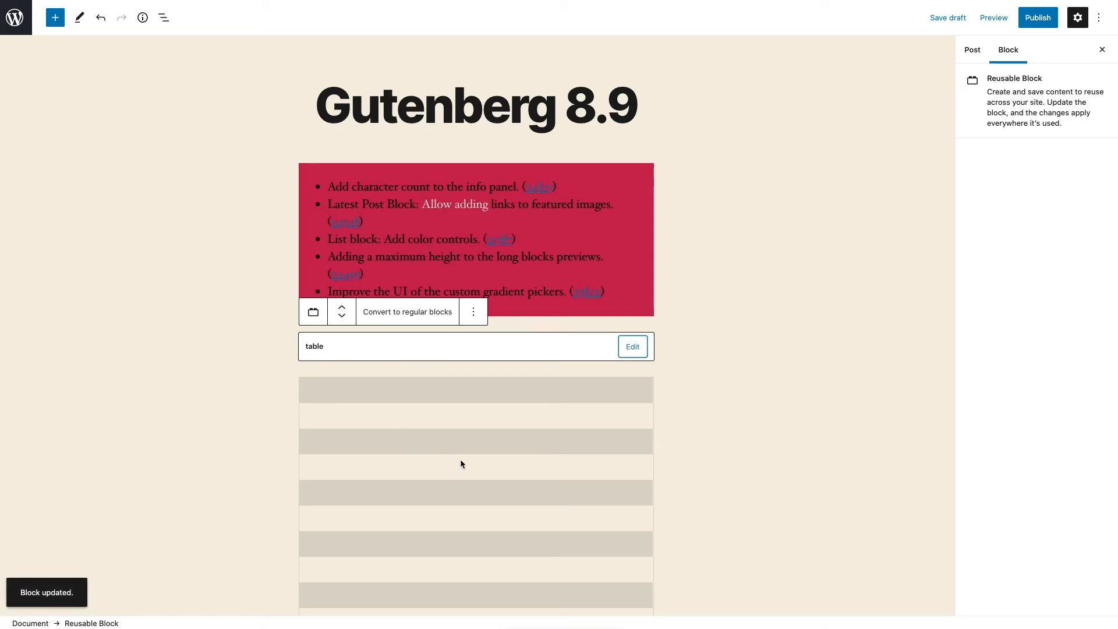
Check how the restyled reusable block "table" is presented among the reusable blocks in the inserter.
left_click(56, 18)
left_click(163, 92)
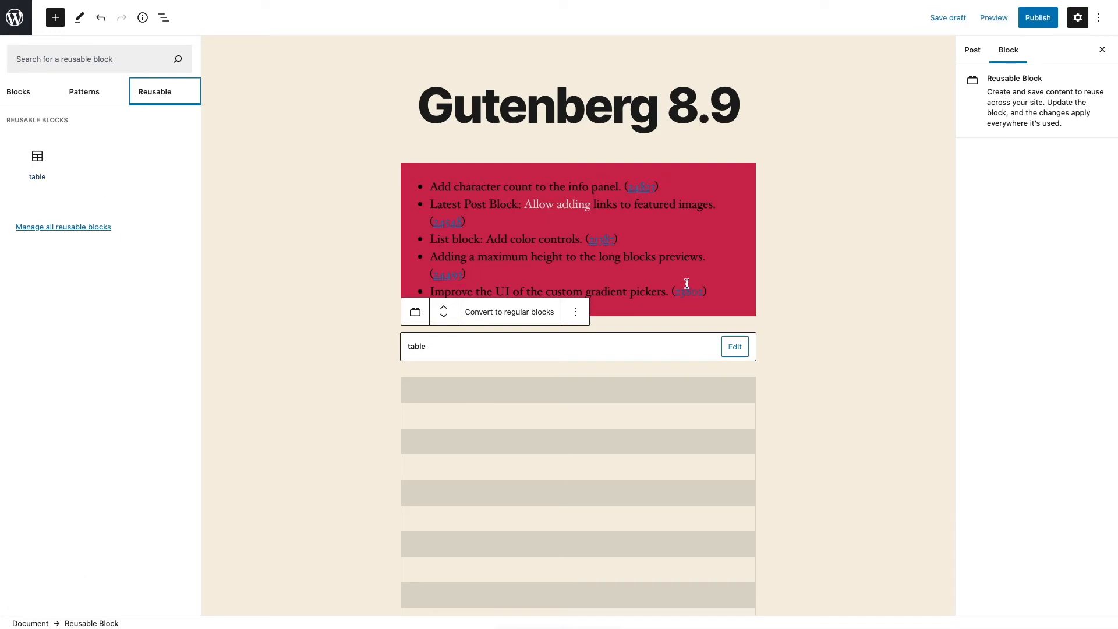
left_click(824, 287)
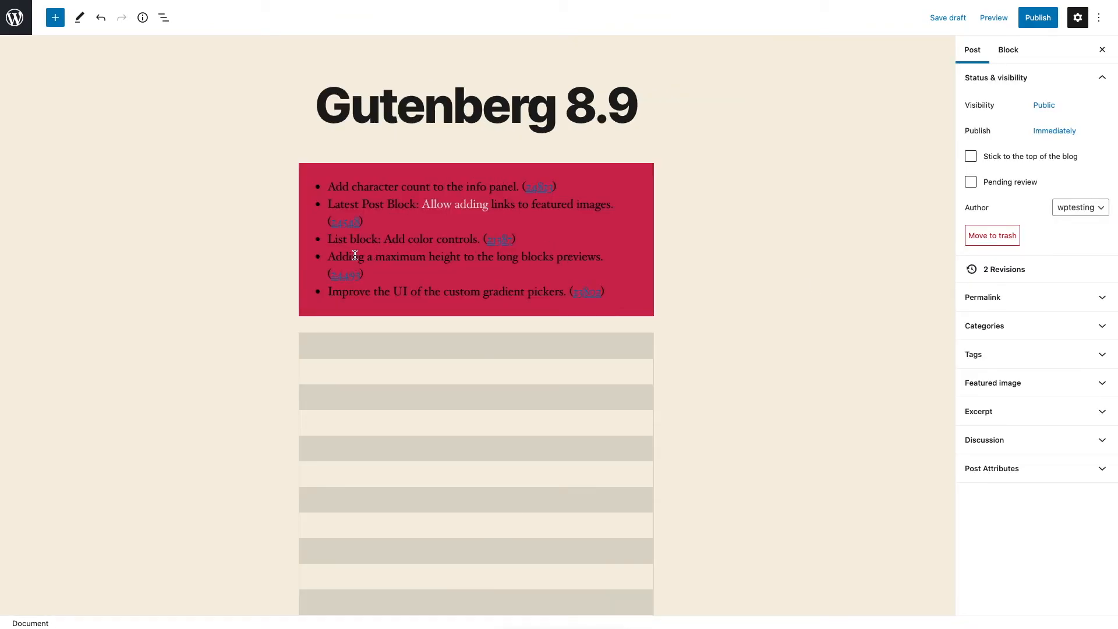
Highlight the list item about custom gradient pickers and insert a red Cover block with the text "Cover" below the list.
left_click_drag(348, 256, 471, 257)
left_click_drag(327, 292, 520, 293)
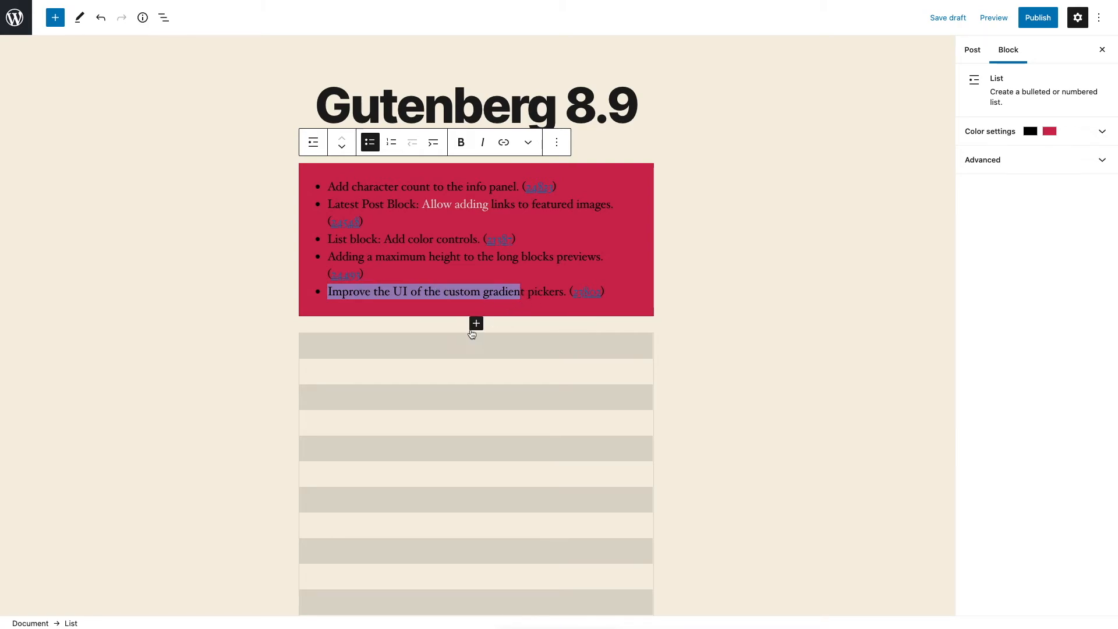
left_click(476, 324)
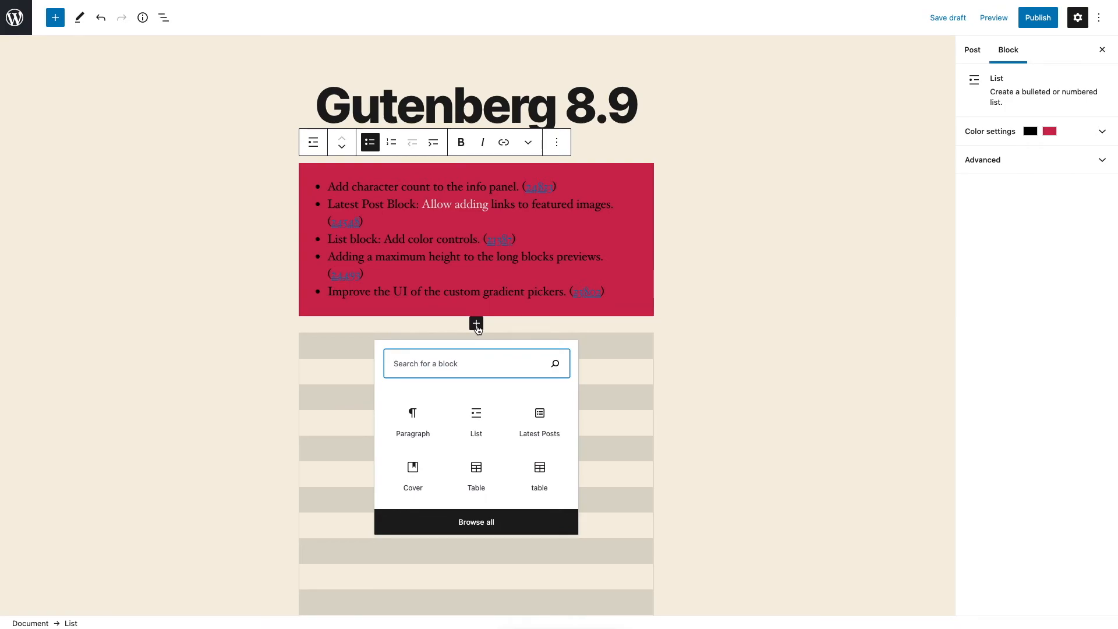
type("cover")
left_click(424, 420)
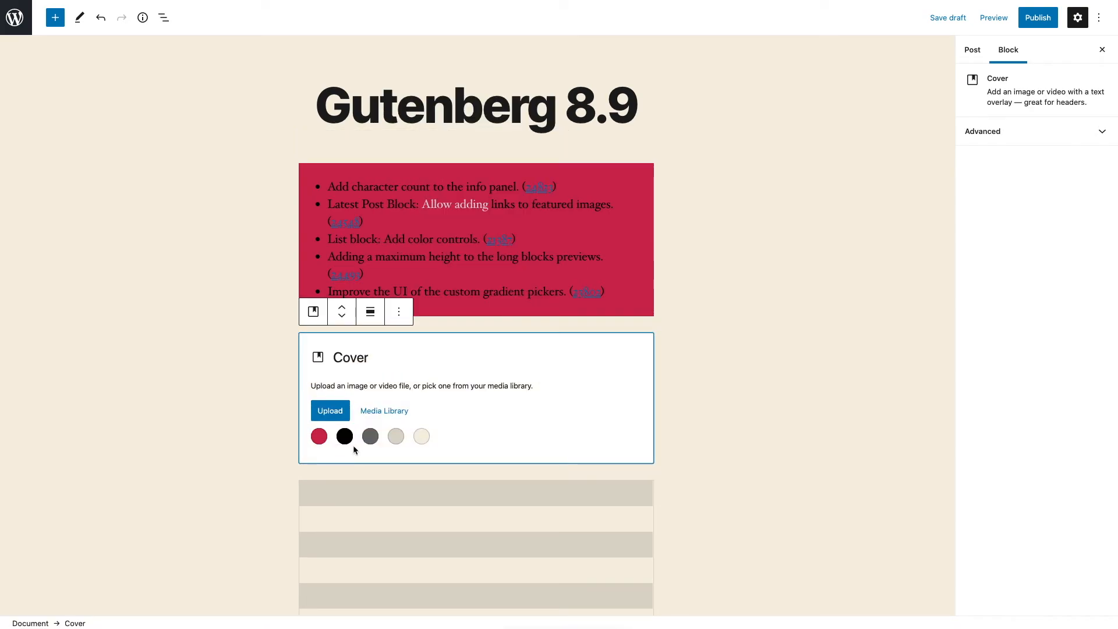
left_click(320, 438)
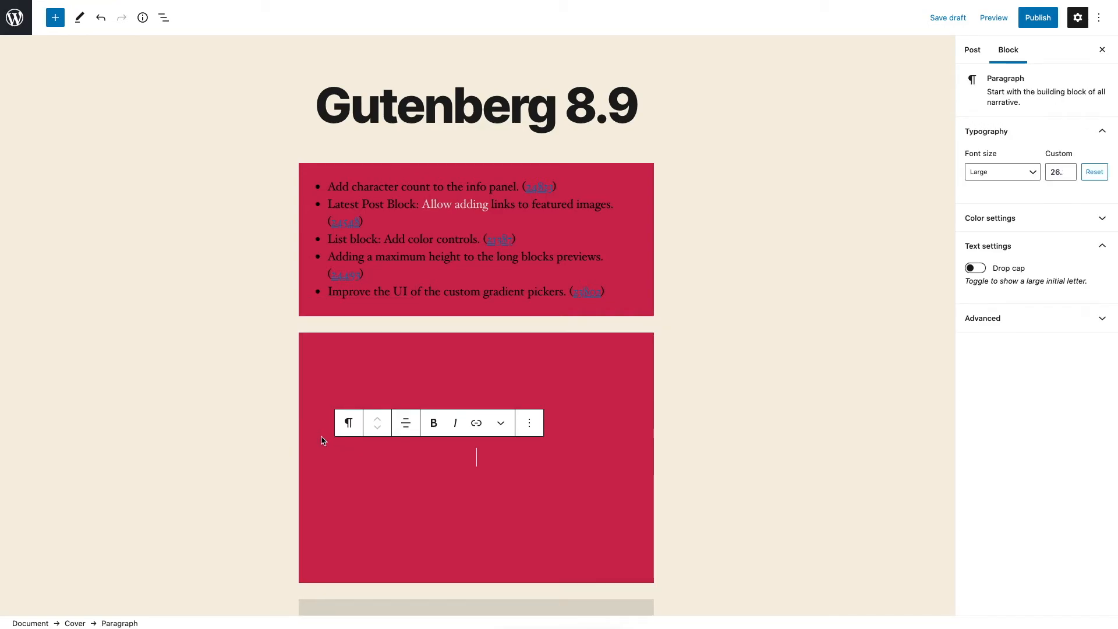
type("Cover")
Switch the Cover block's overlay to a gradient, trying the blue-to-purple preset and settling on the light green preset.
left_click(363, 362)
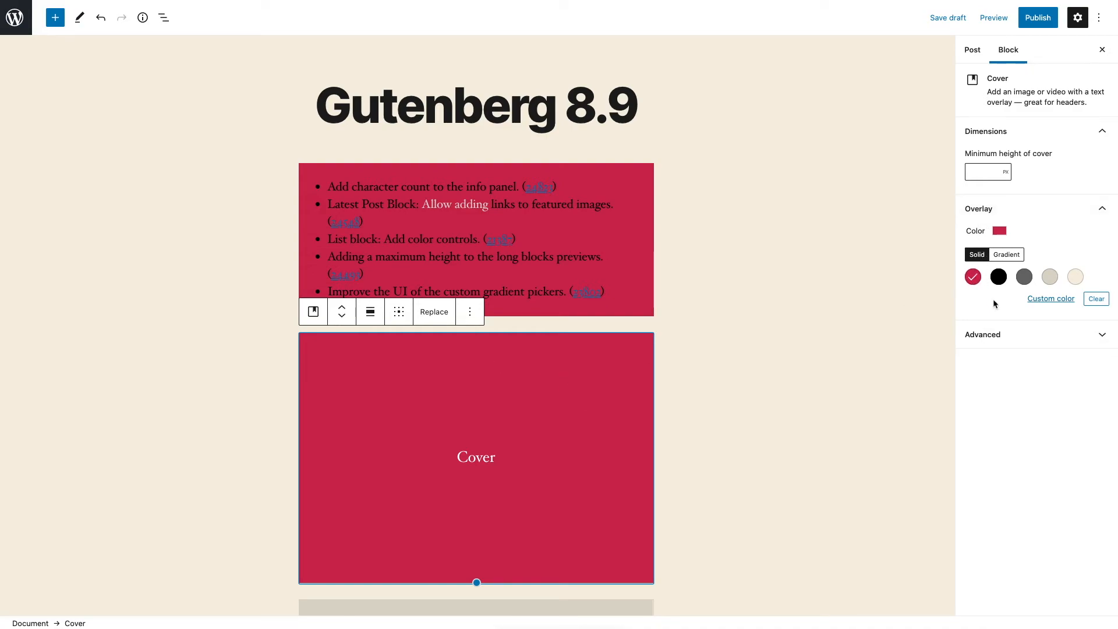
left_click(1003, 256)
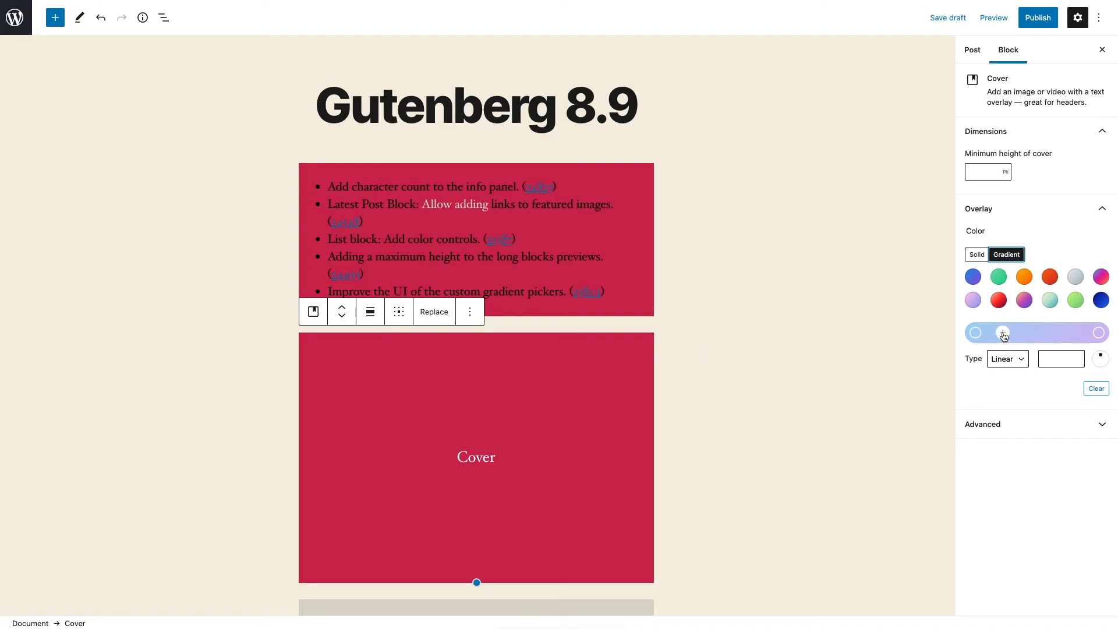
left_click(973, 277)
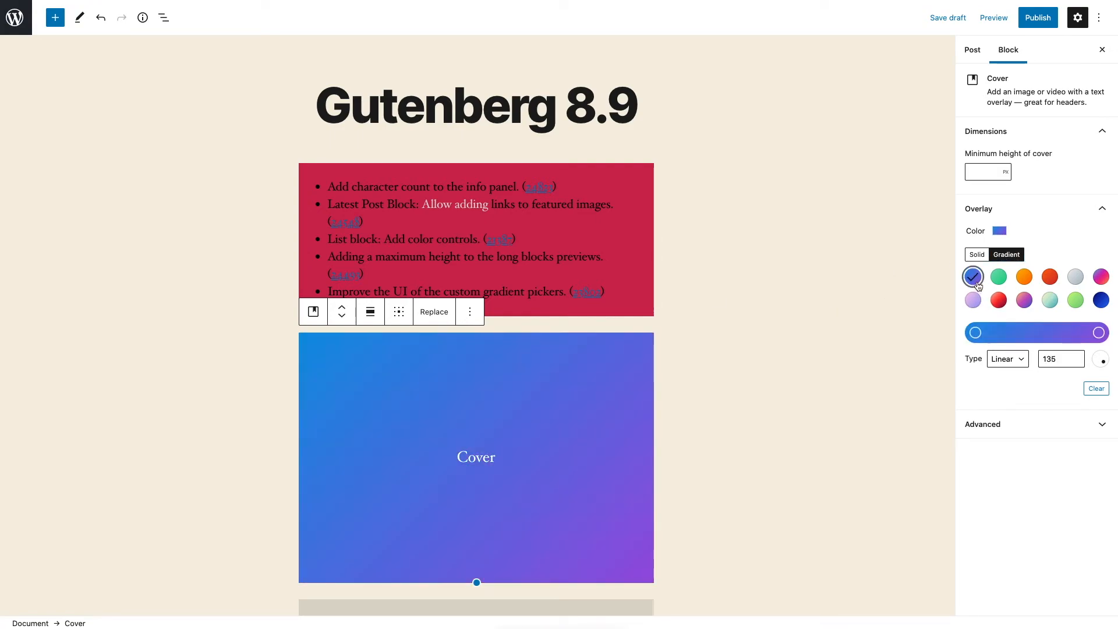
left_click(1075, 300)
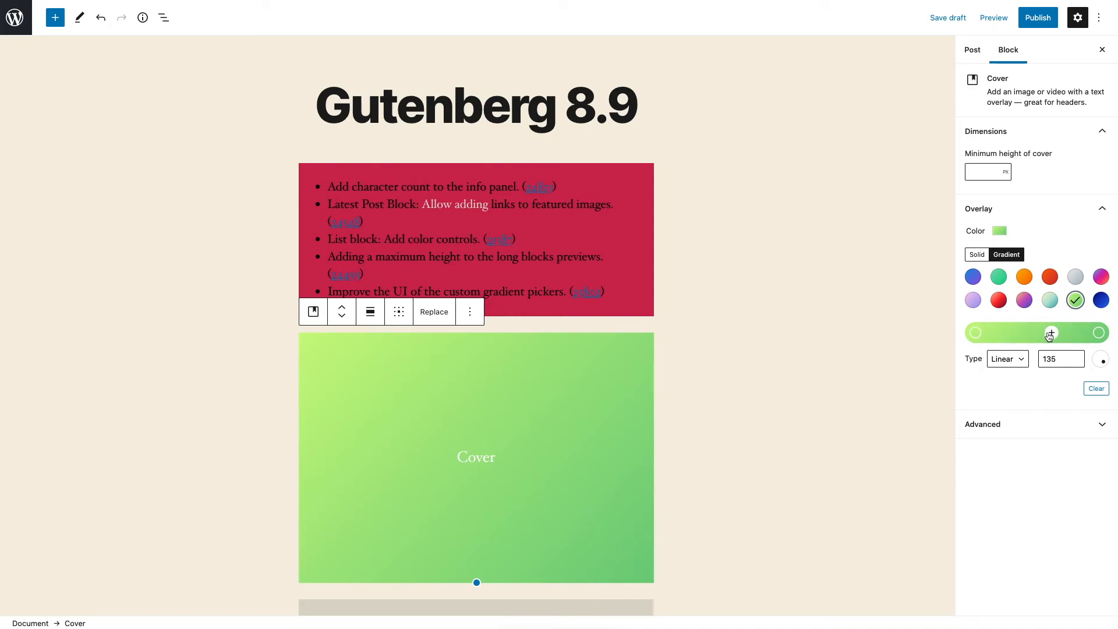
Add a third color stop near the middle of the Cover block's gradient and set it to turquoise #55dbb3.
left_click(1024, 333)
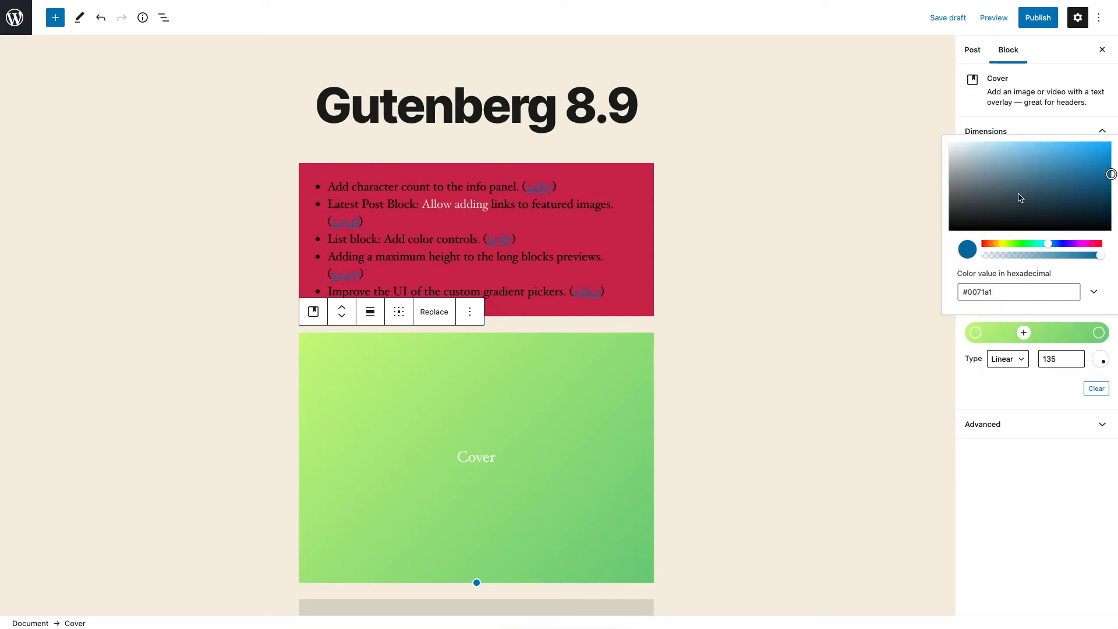
left_click(1036, 243)
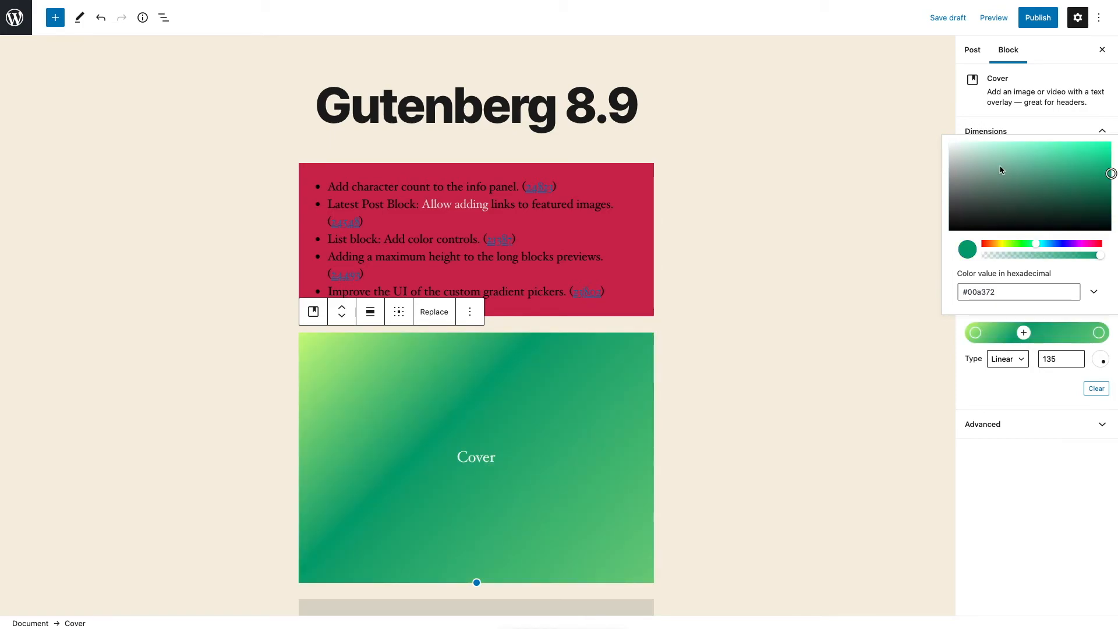
left_click(1049, 154)
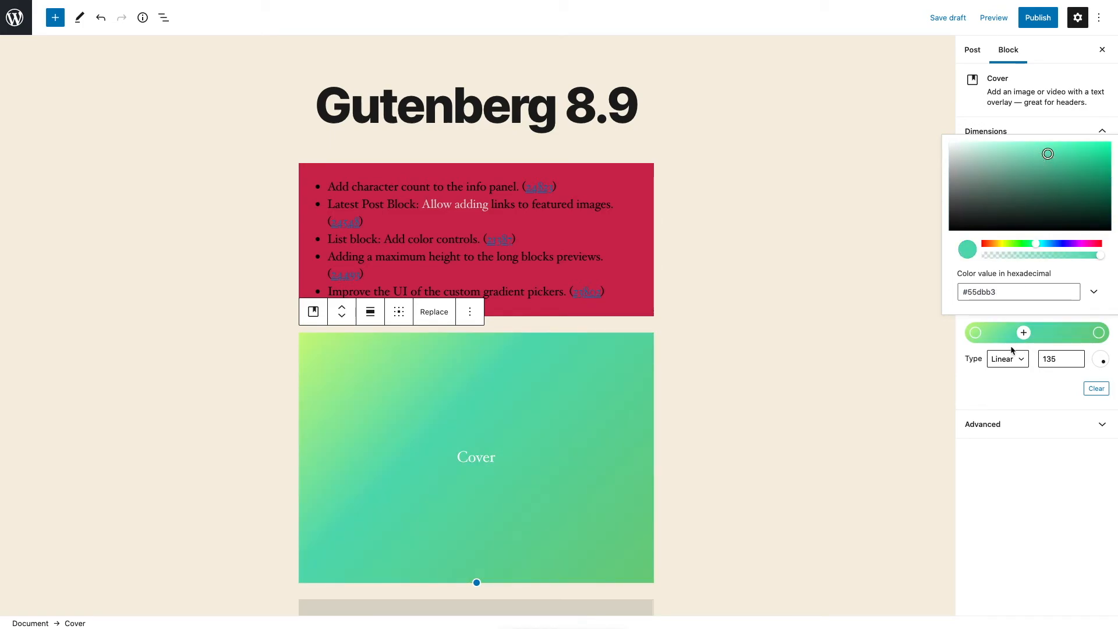
left_click(982, 392)
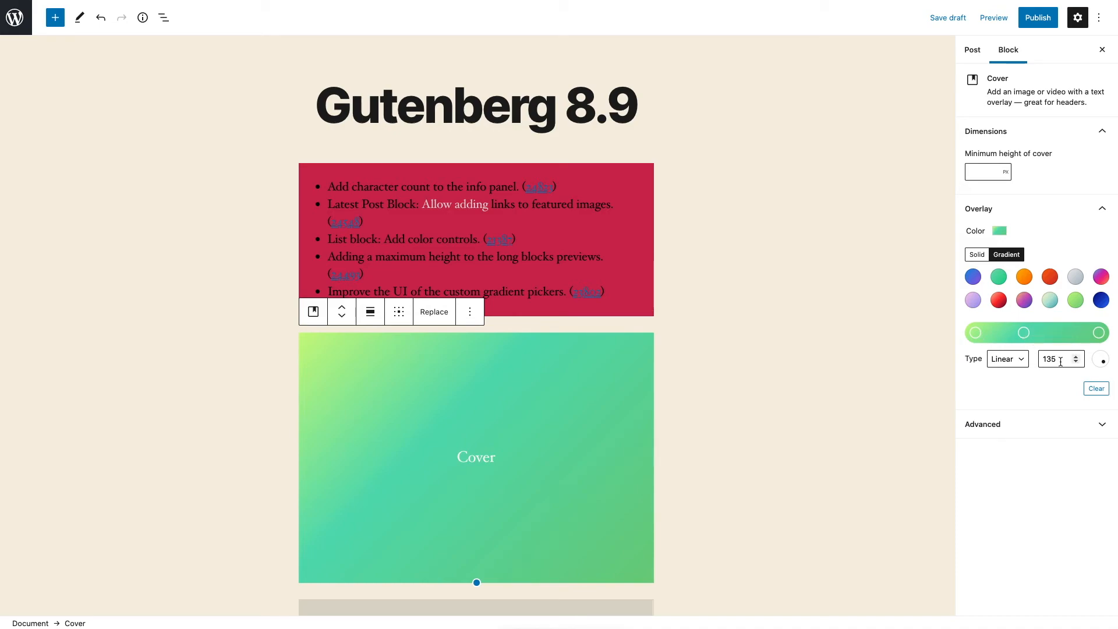
Try a different angle and the Radial type on the Cover block's gradient, settling on a Linear gradient at 90 degrees.
left_click_drag(1103, 361, 1092, 356)
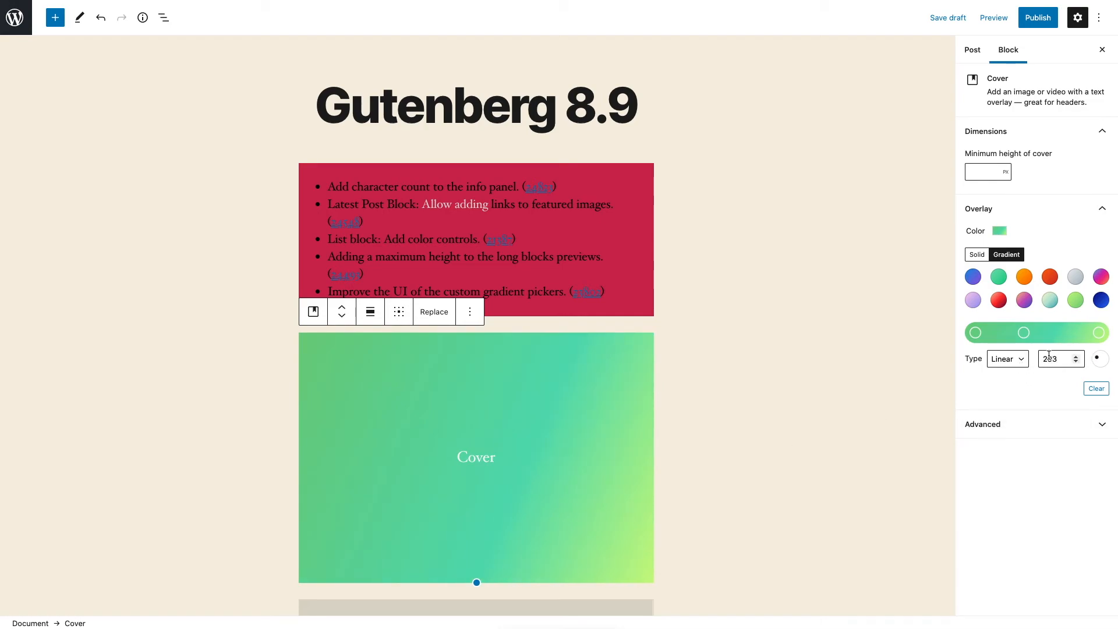
left_click(1019, 360)
left_click(1014, 371)
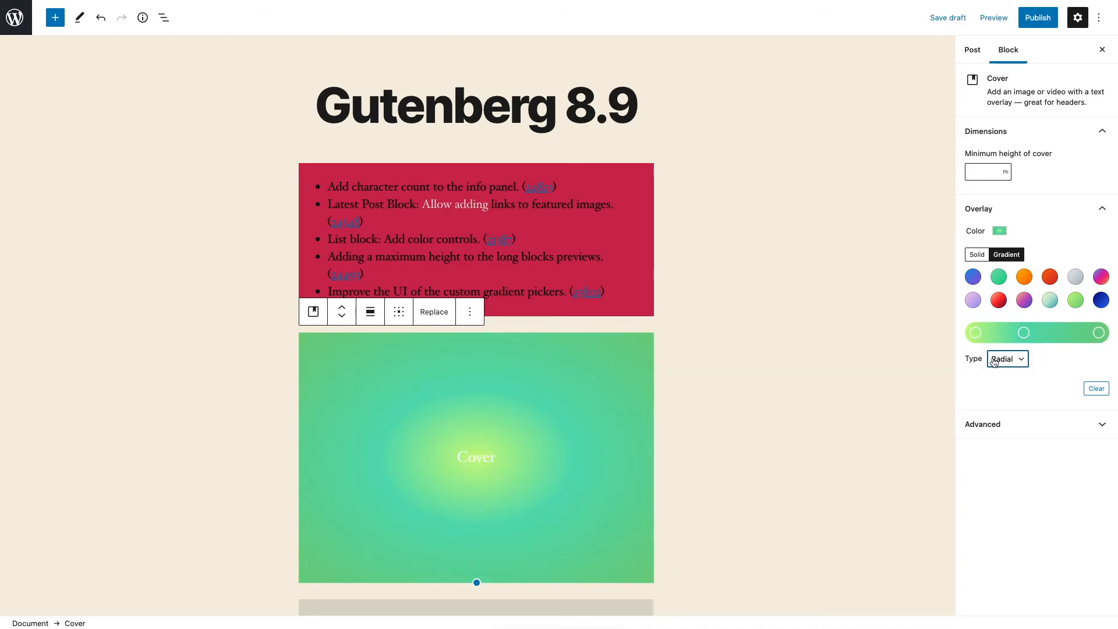
left_click(1026, 364)
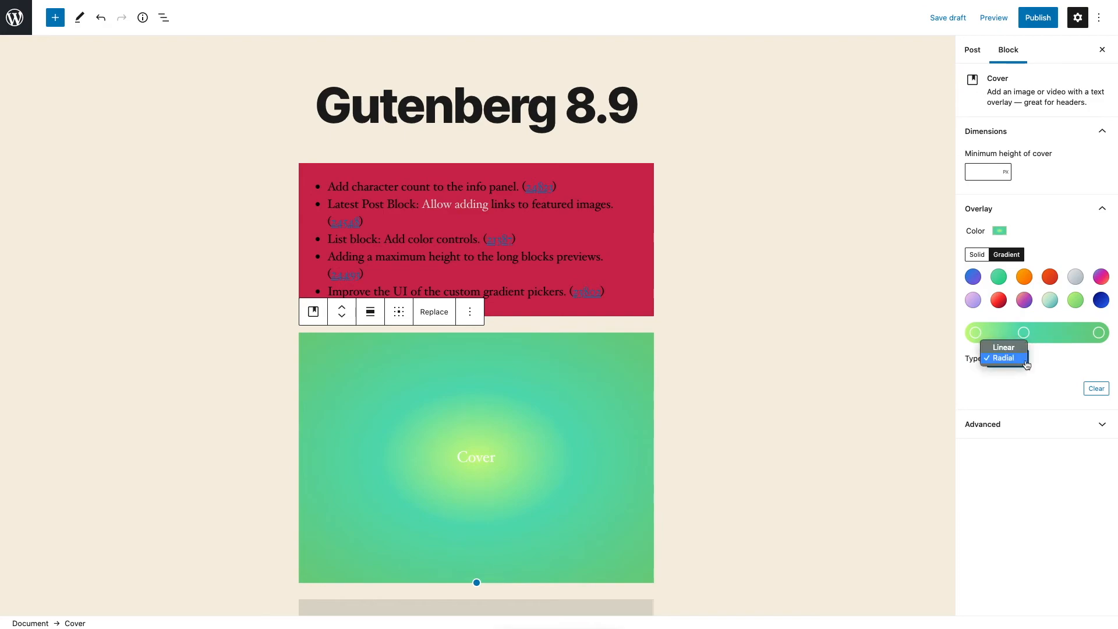
left_click(1013, 348)
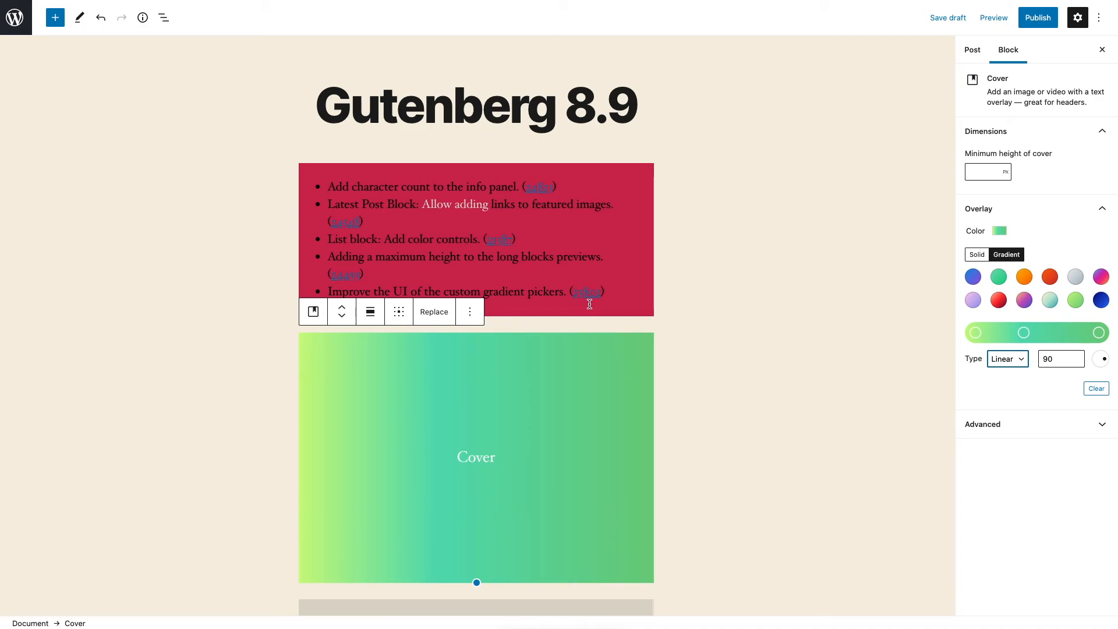
left_click(699, 295)
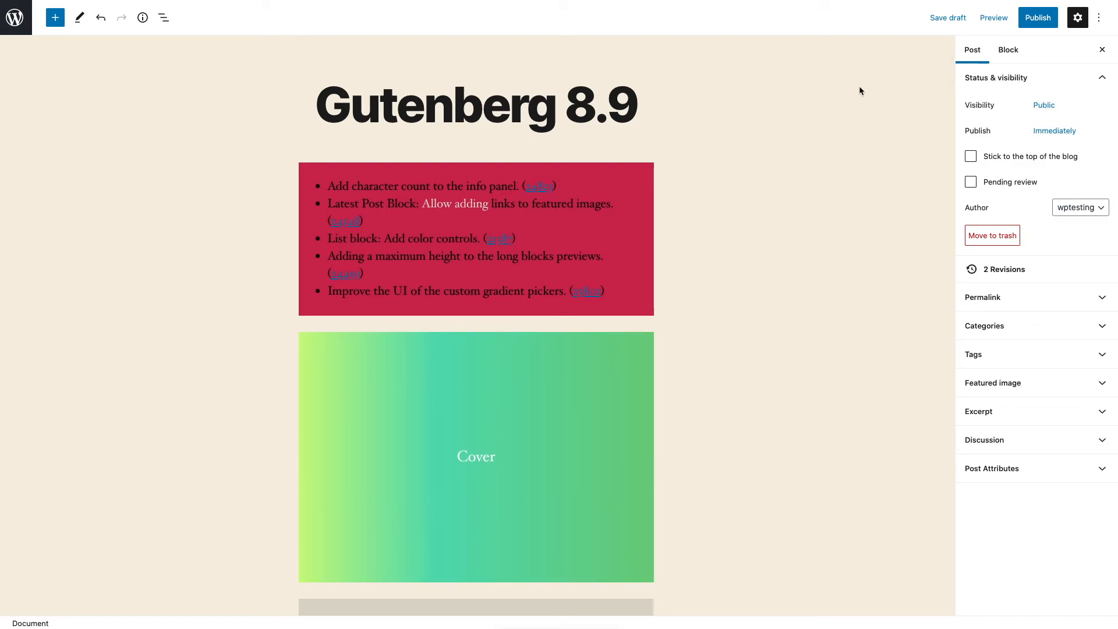
Switch the editor's block interaction tool to Select and return it to Edit.
left_click(1099, 18)
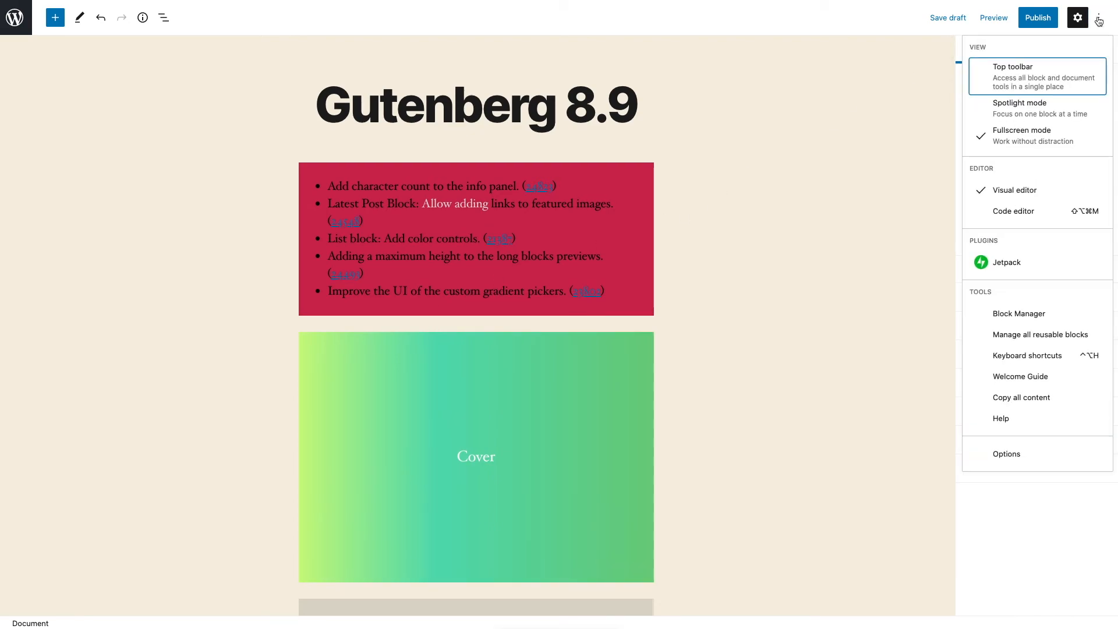
left_click(804, 90)
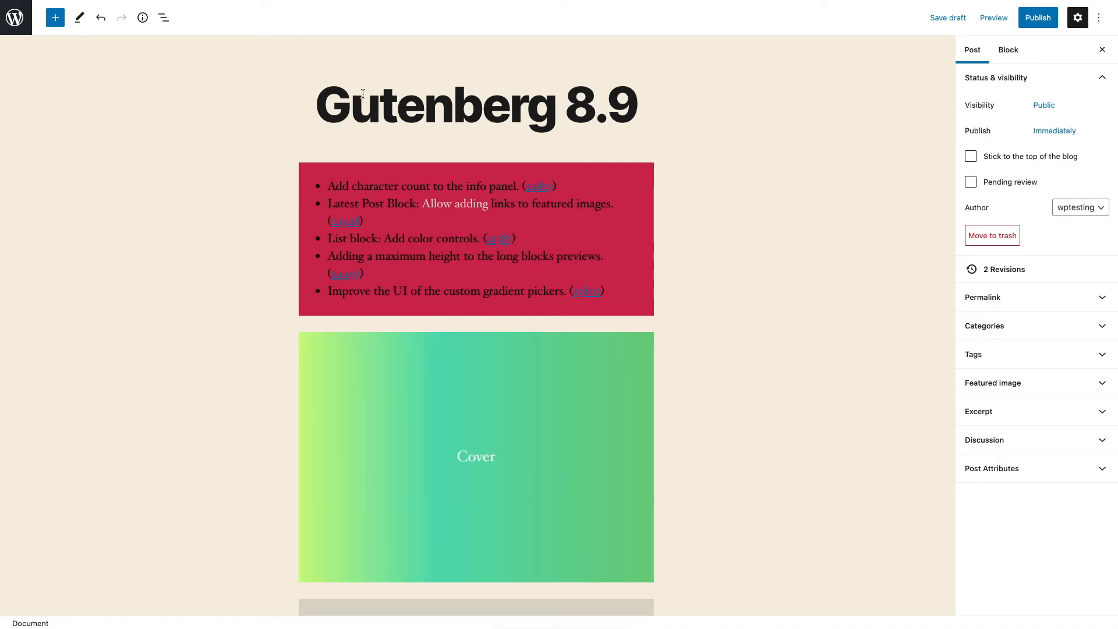
left_click(80, 26)
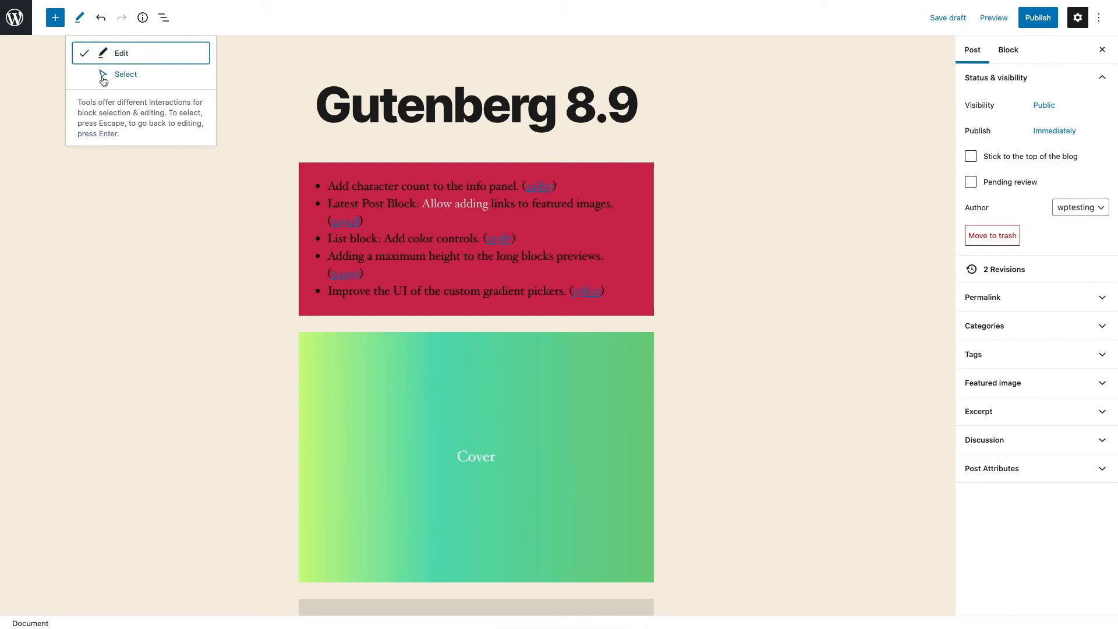
left_click(127, 78)
left_click(123, 55)
left_click(258, 67)
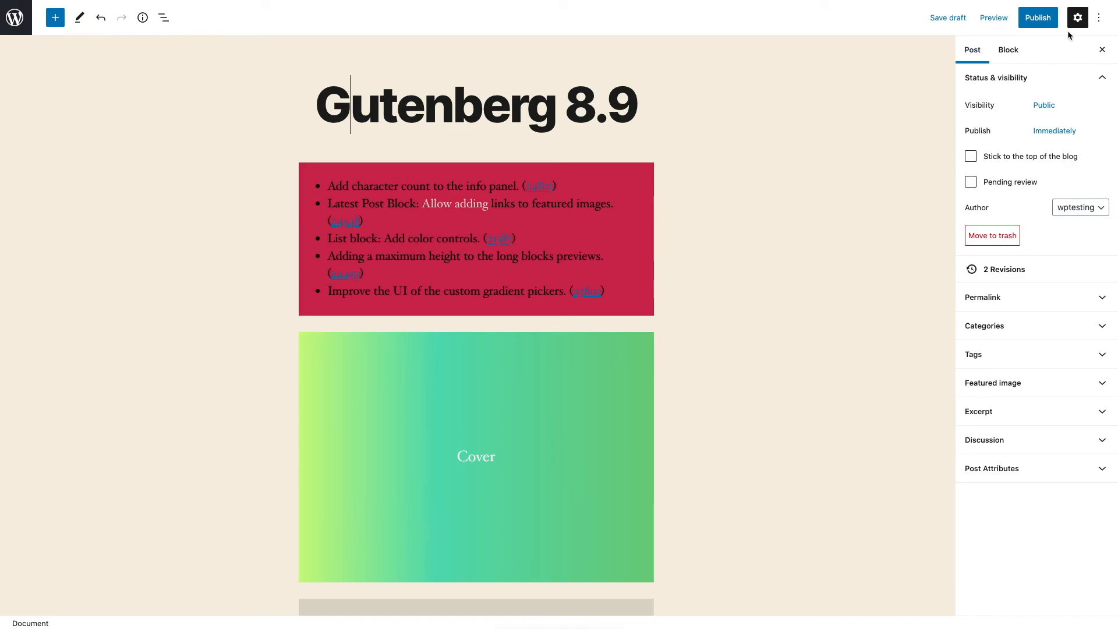
Check whether the Edit/Select tool can be used in the code editor and return to the visual editor.
left_click(1099, 17)
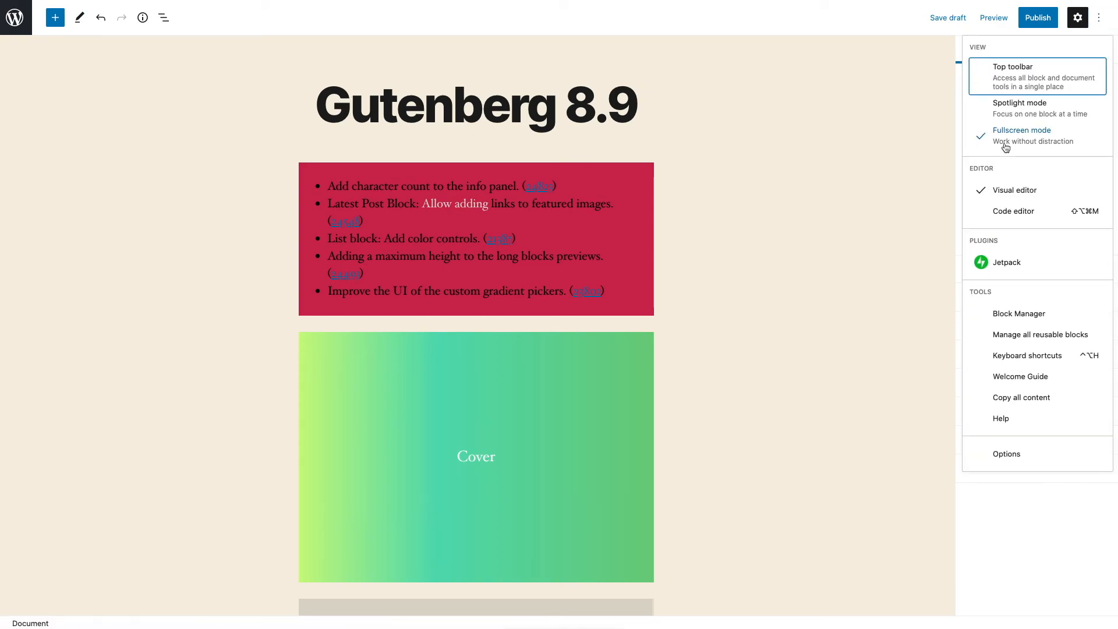
left_click(1013, 210)
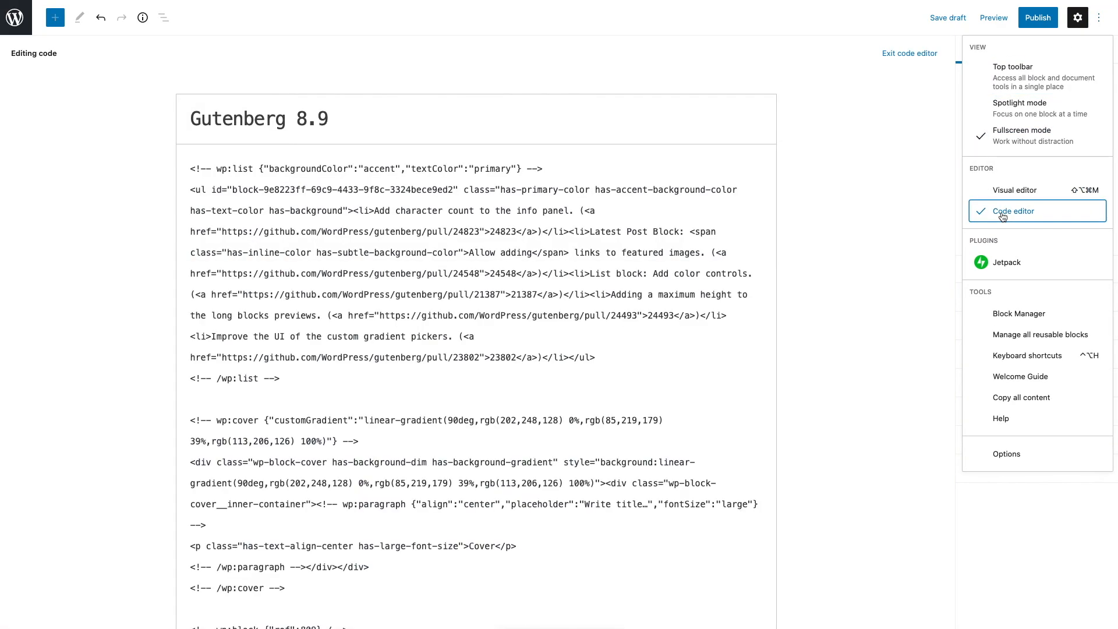
left_click(82, 21)
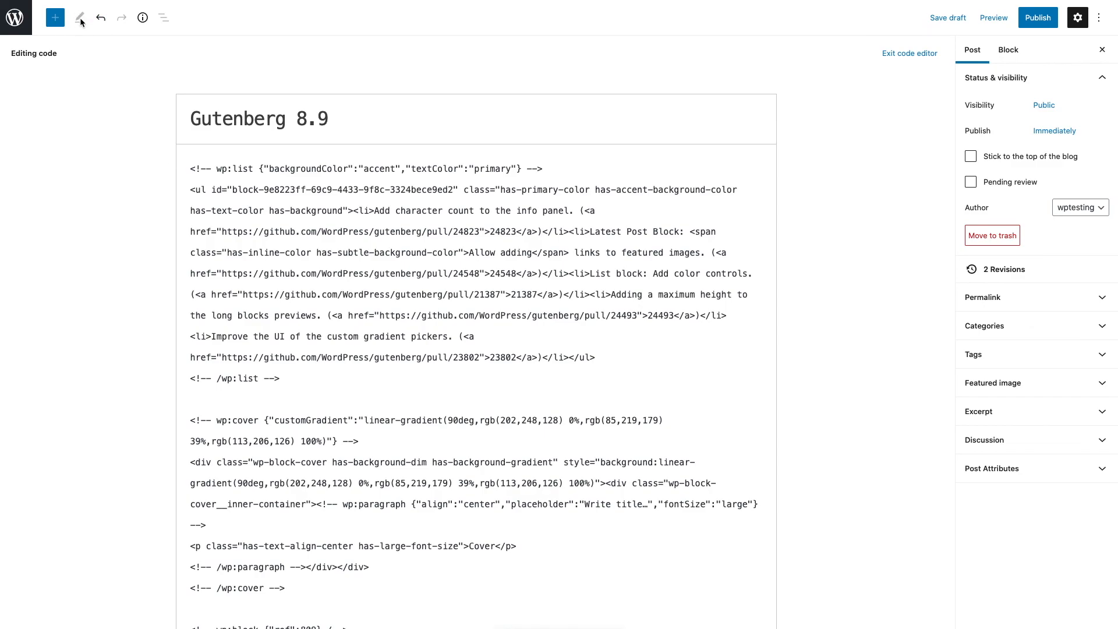
left_click(1101, 20)
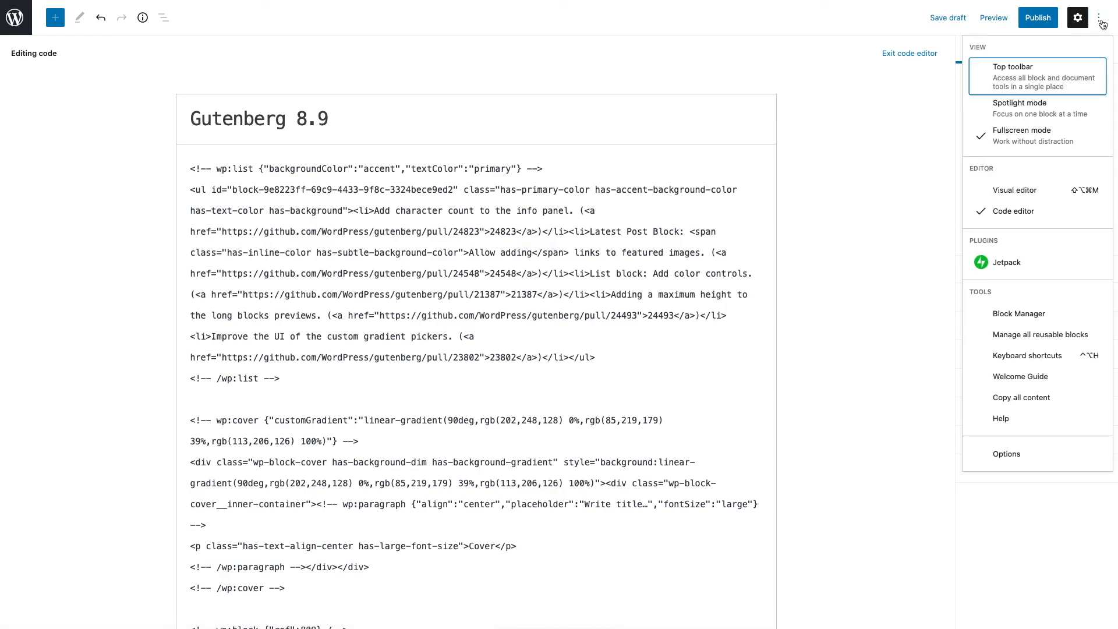
left_click(1003, 190)
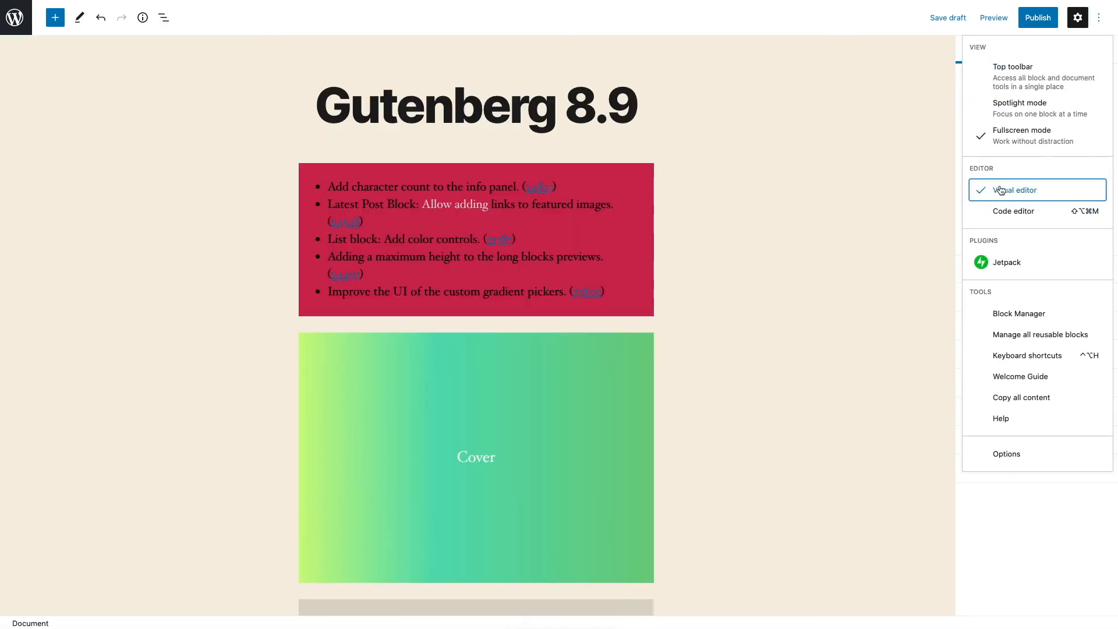
left_click(487, 105)
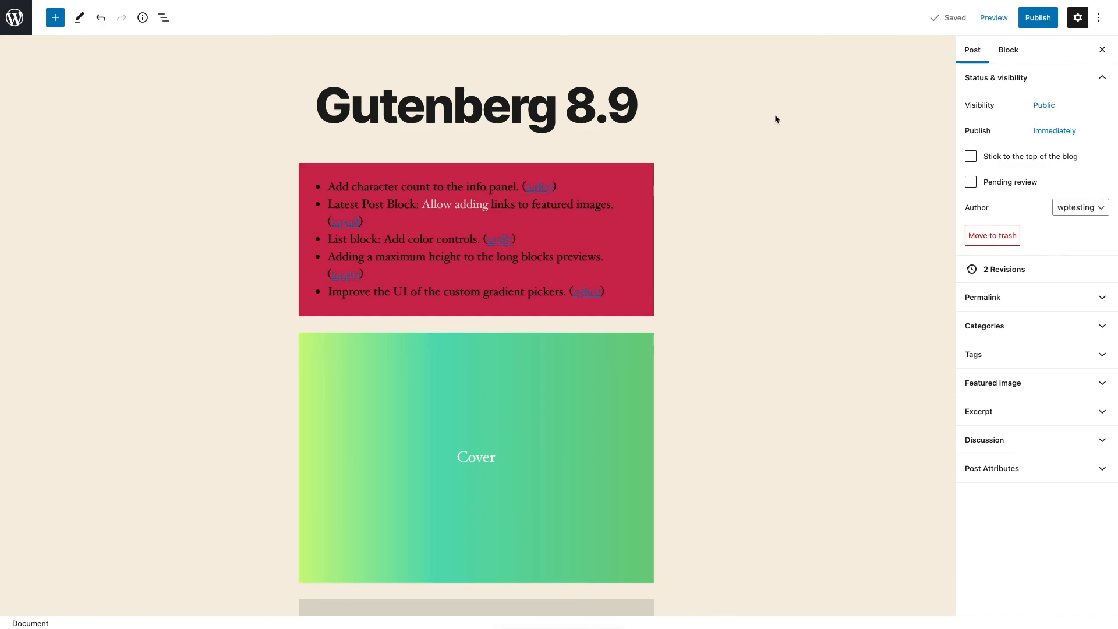